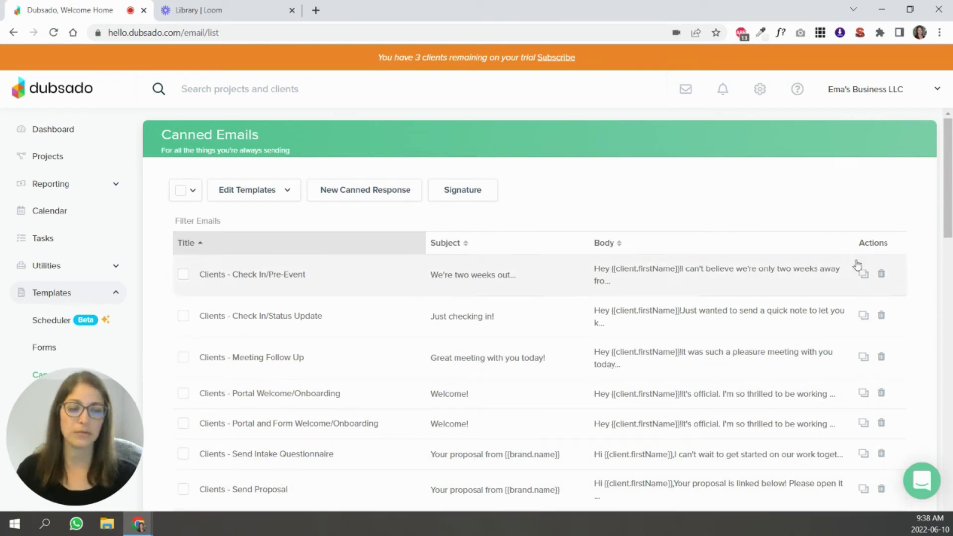
drag(942, 158, 931, 369)
scroll(932, 369, down, 5)
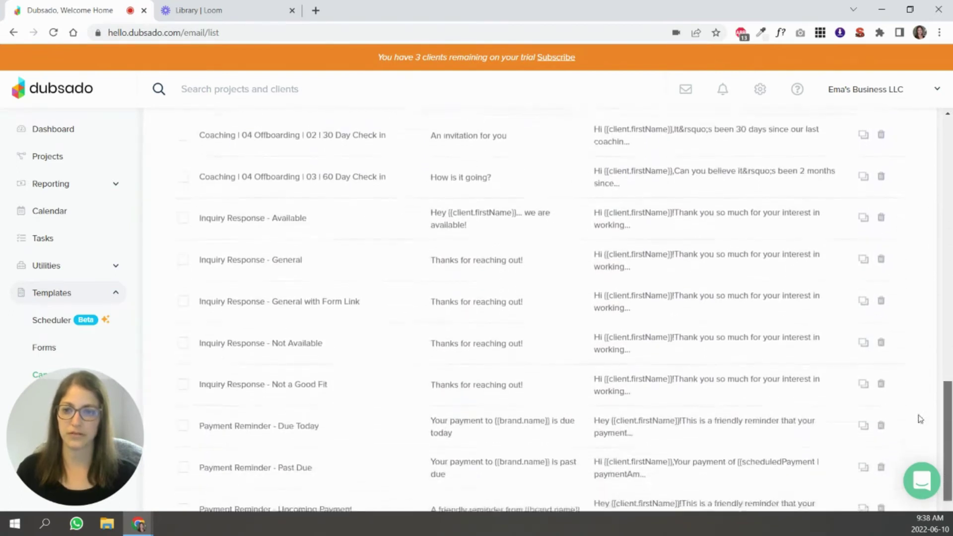
scroll(759, 320, down, 1)
scroll(407, 200, up, 1)
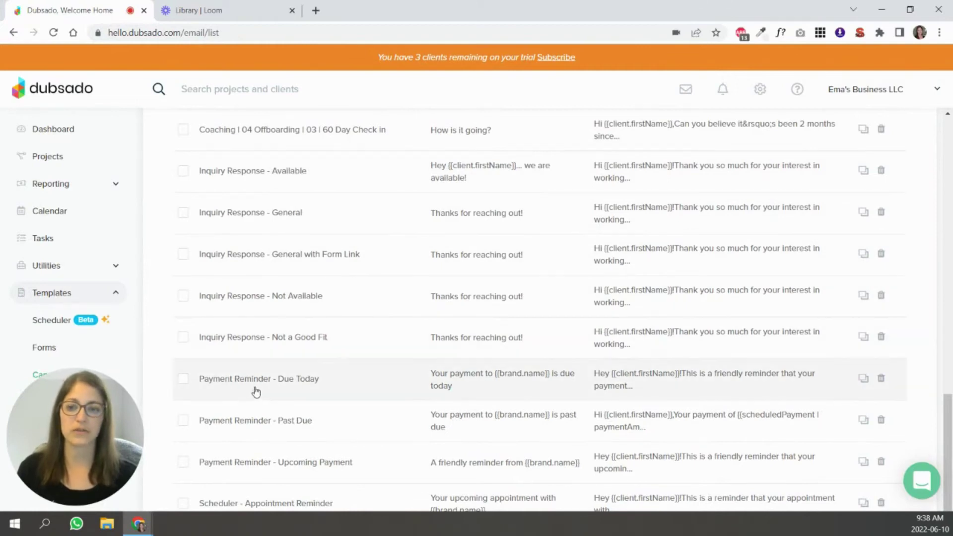
scroll(255, 390, down, 1)
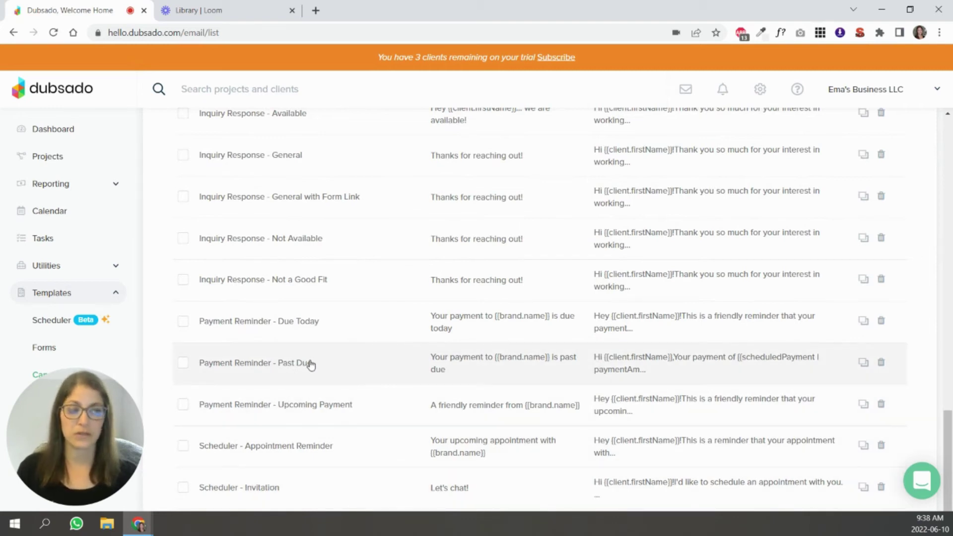
scroll(316, 363, up, 1)
scroll(316, 364, up, 1)
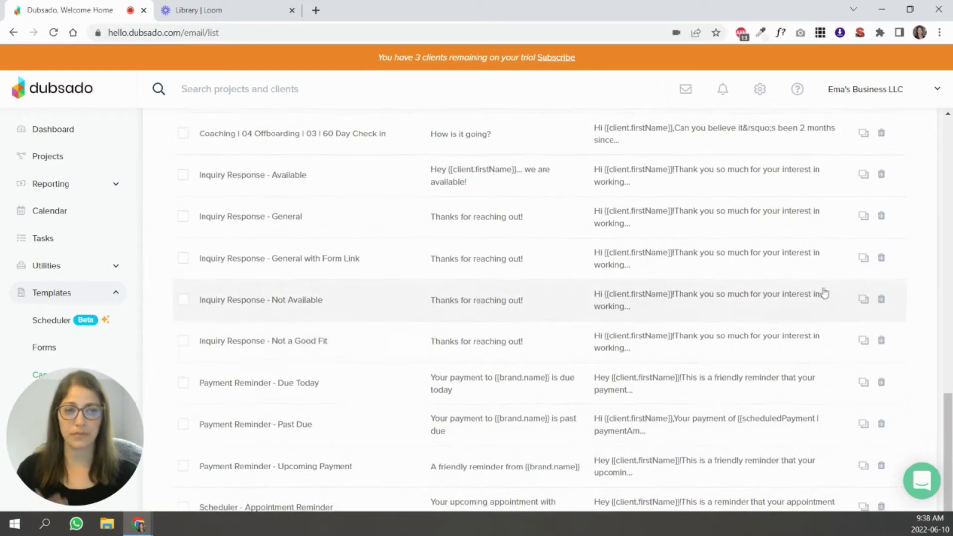
scroll(861, 262, up, 10)
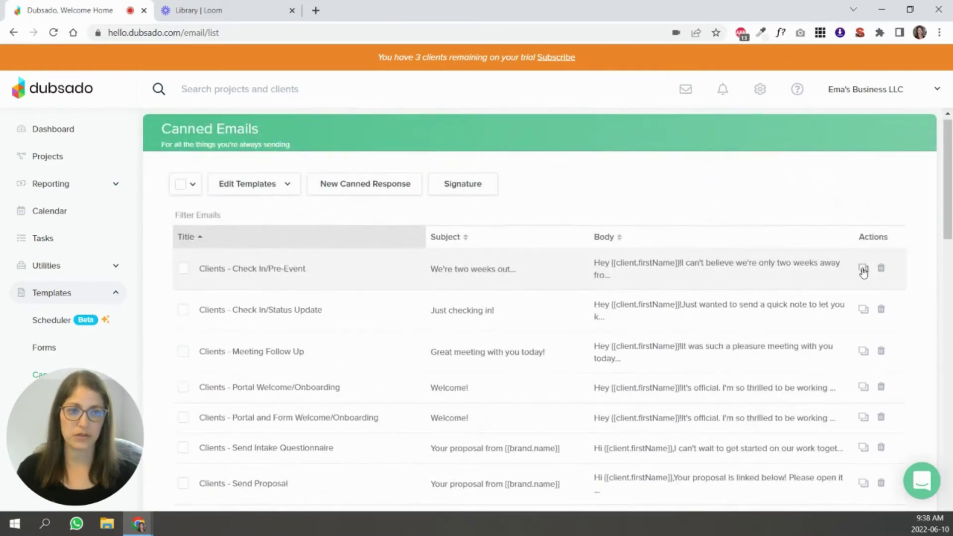
Duplicate Clients - Check In/Pre-Event, check the copy's title and subject, and save it.
click(863, 270)
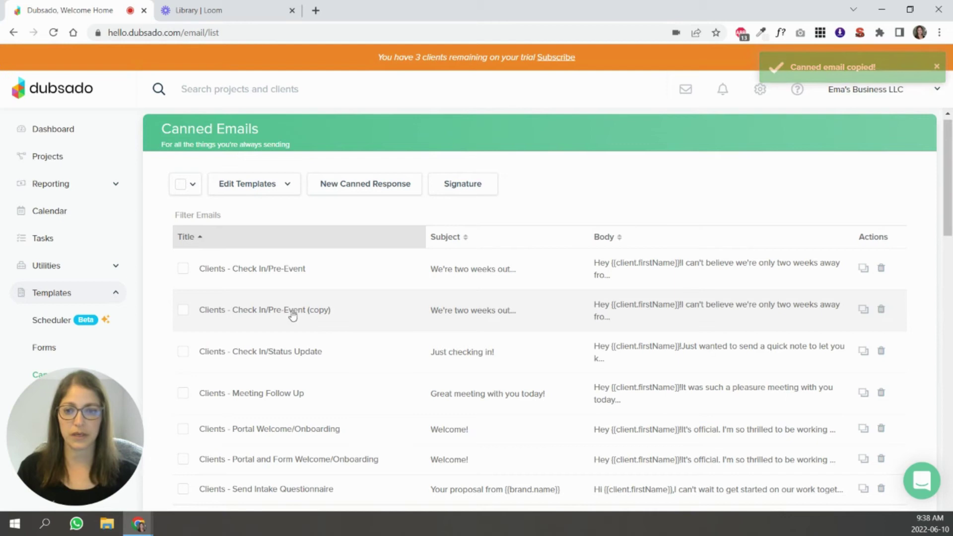
click(294, 316)
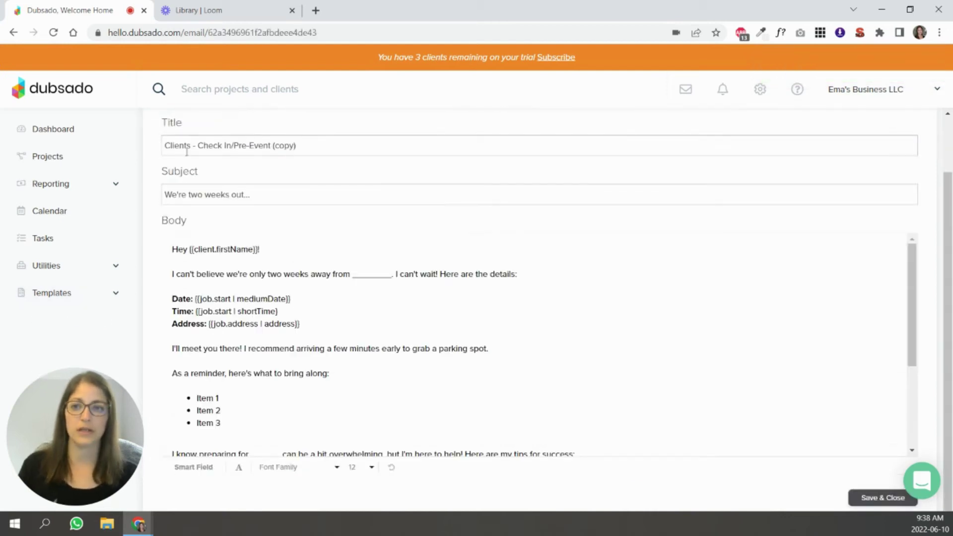
drag(164, 145, 409, 147)
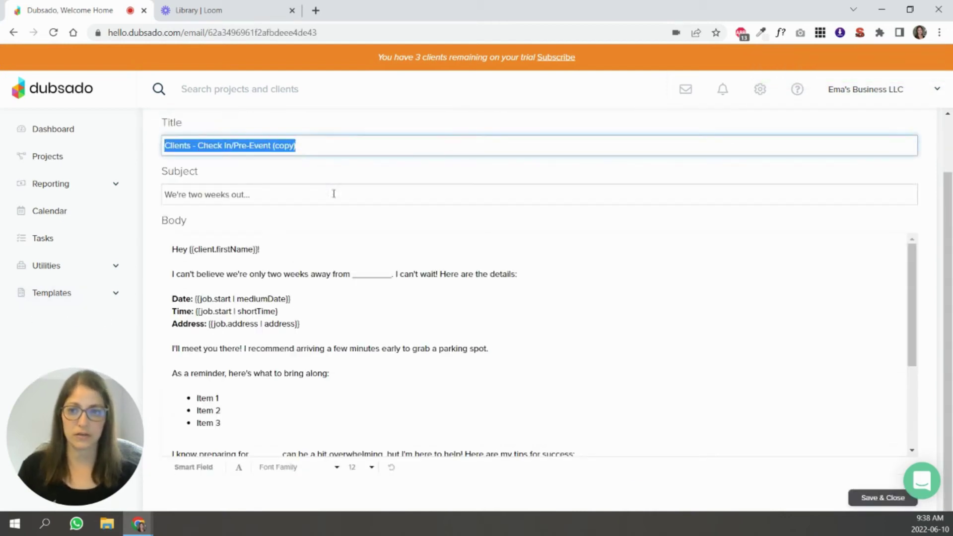
drag(332, 193, 161, 195)
scroll(227, 346, down, 3)
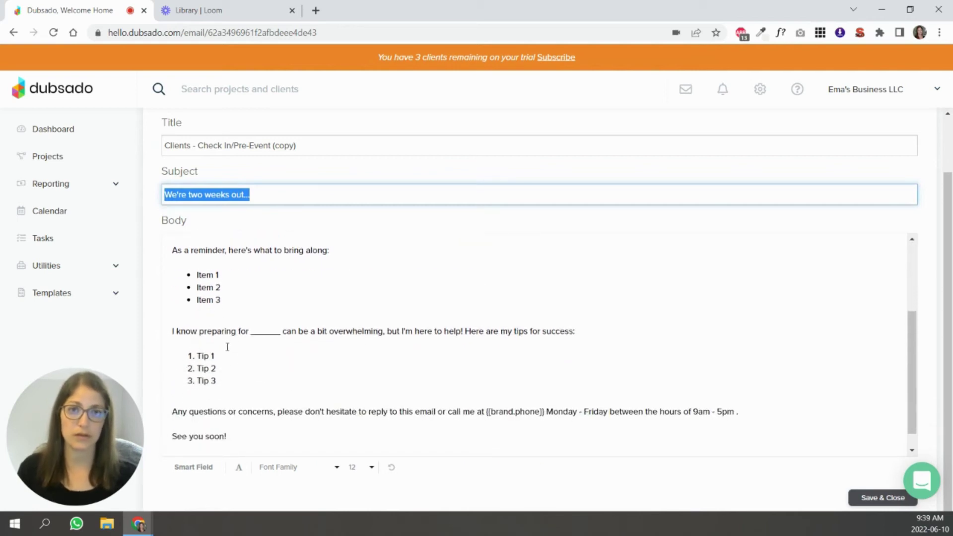
click(882, 497)
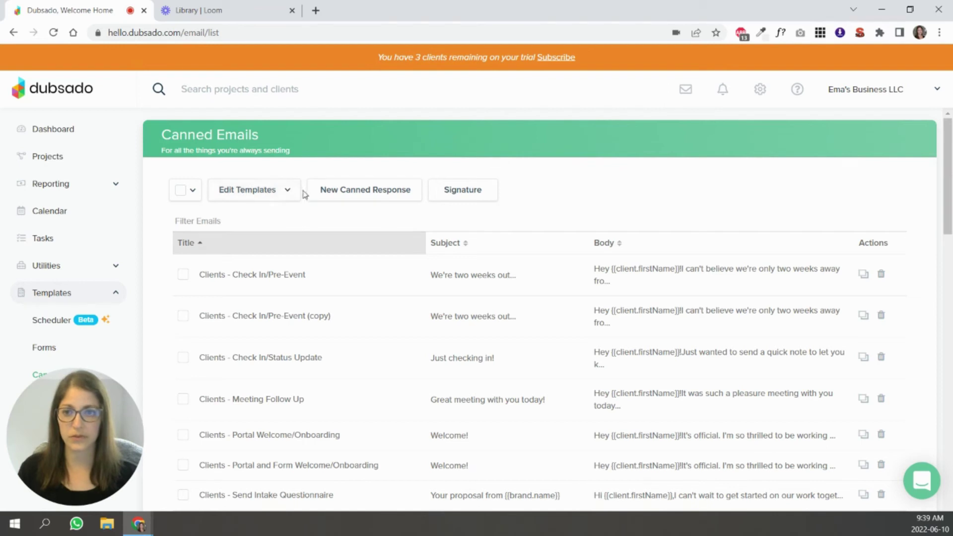
Review the Send Invoice template ('New Invoice from {{brand.name}} for {{client.name}}') and save it unchanged.
click(287, 194)
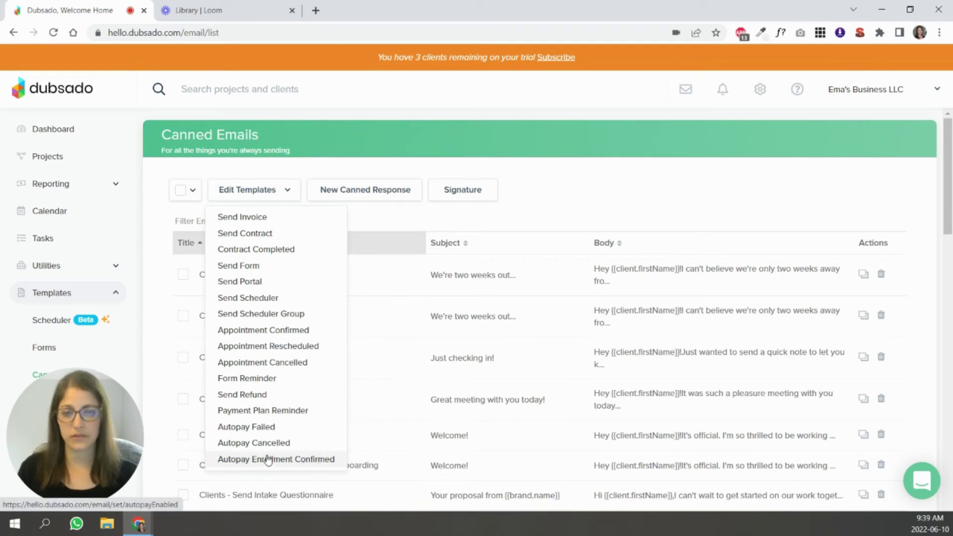
click(262, 222)
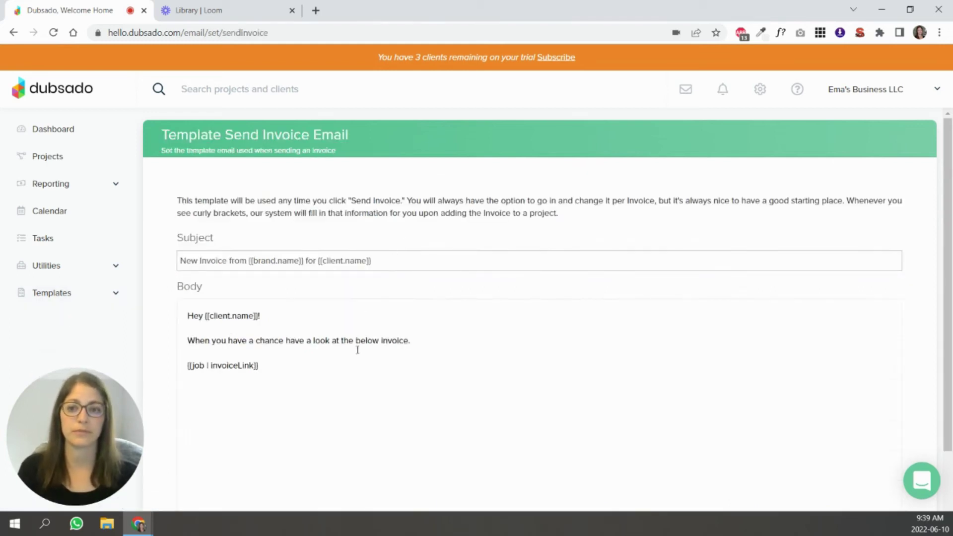
drag(445, 341, 173, 342)
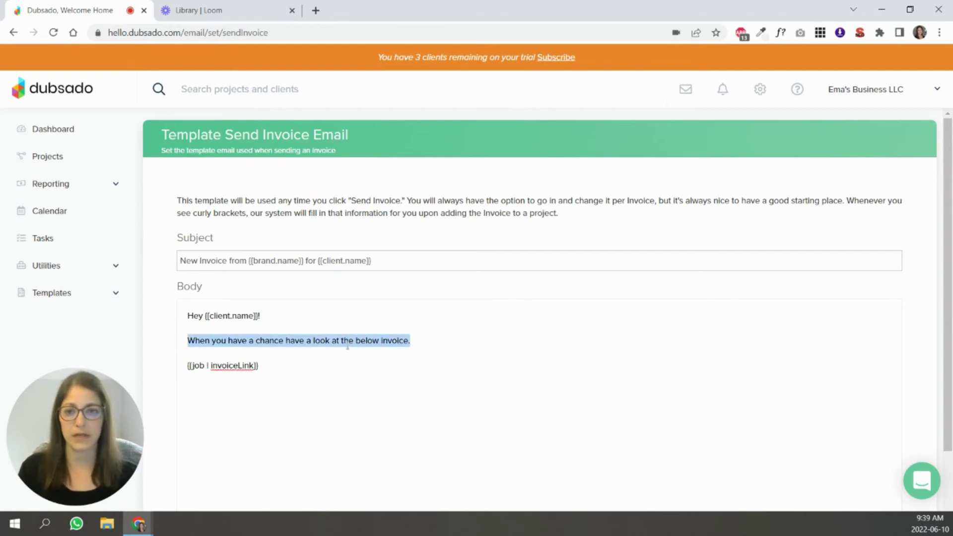
scroll(347, 343, down, 2)
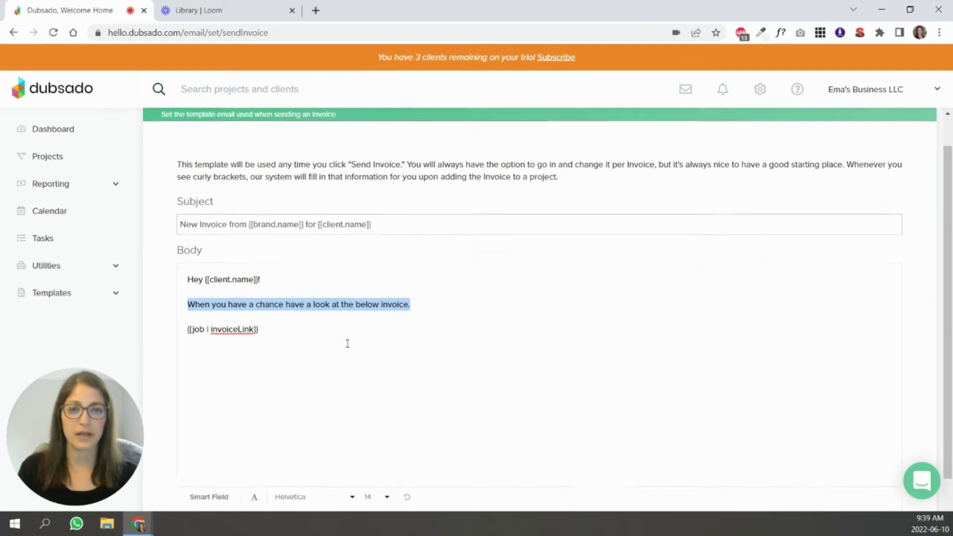
click(861, 495)
click(254, 191)
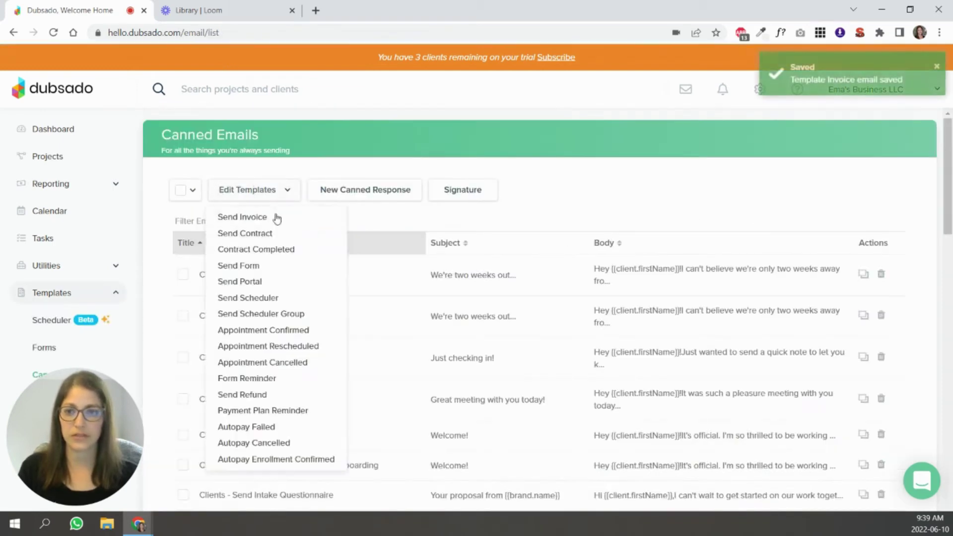
Open the Contract Completed template and position the cursor after the contract link sentence.
click(255, 249)
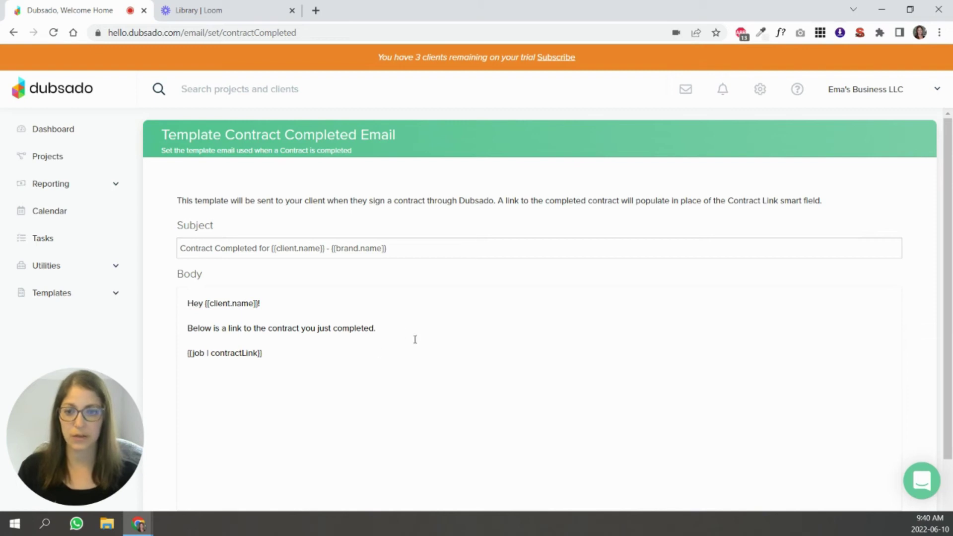
drag(420, 328, 155, 337)
click(320, 333)
drag(391, 325, 158, 328)
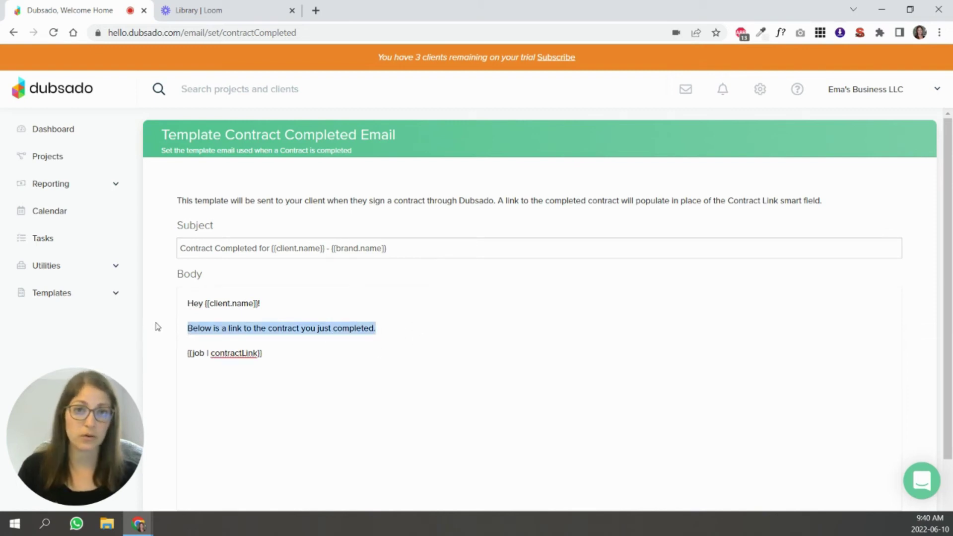
click(294, 355)
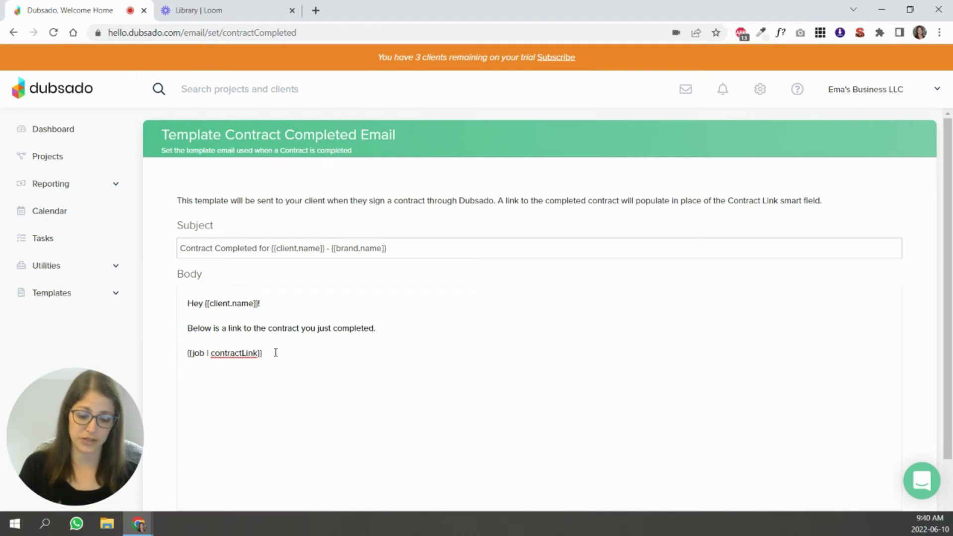
Add 'Thank you,' and the Business > Email Signature smart field below it, then save.
key(Return)
key(Return)
scroll(274, 352, down, 2)
text(Thank you,)
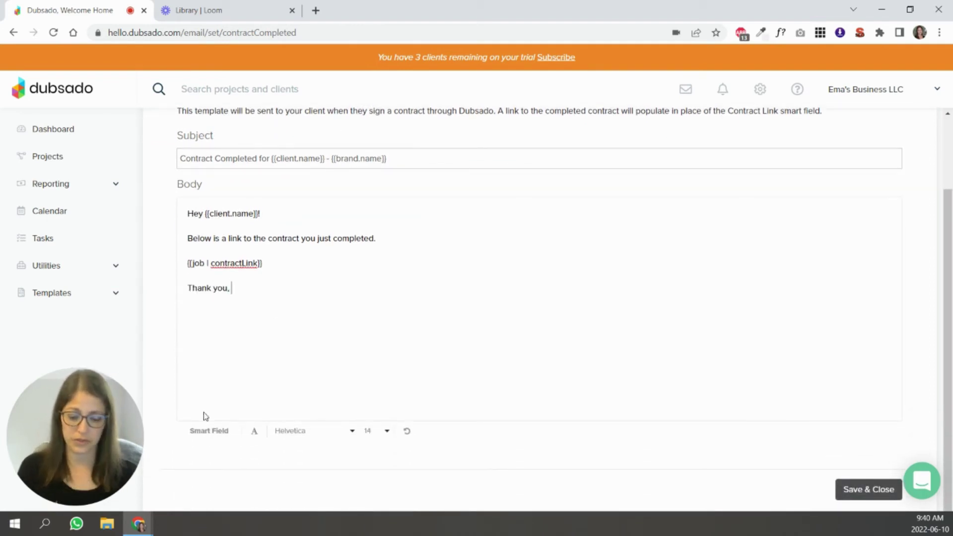
key(Return)
click(208, 431)
click(315, 411)
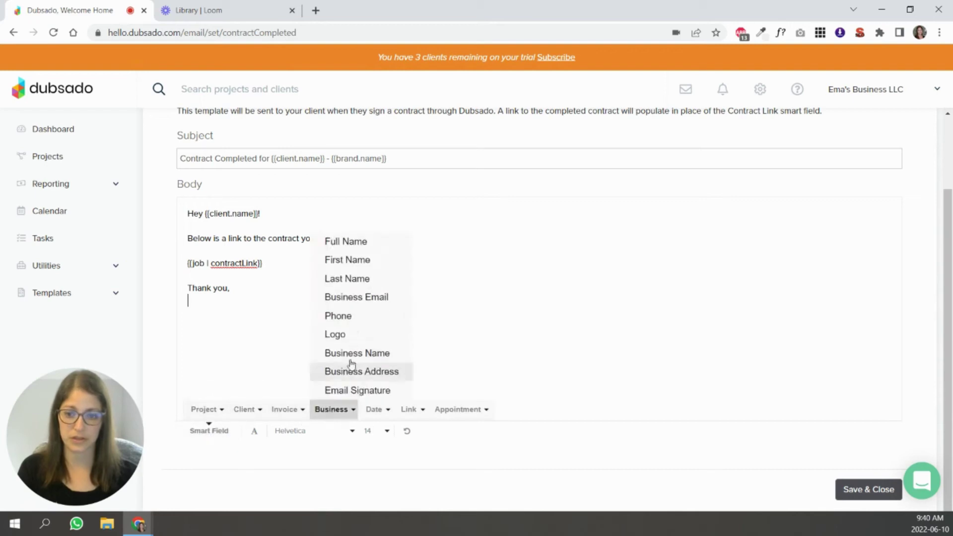
click(352, 389)
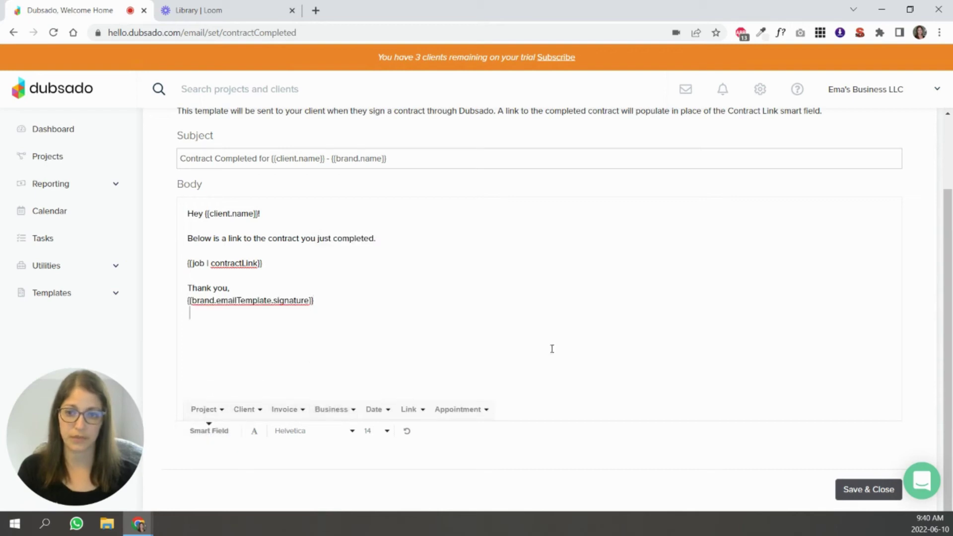
click(858, 490)
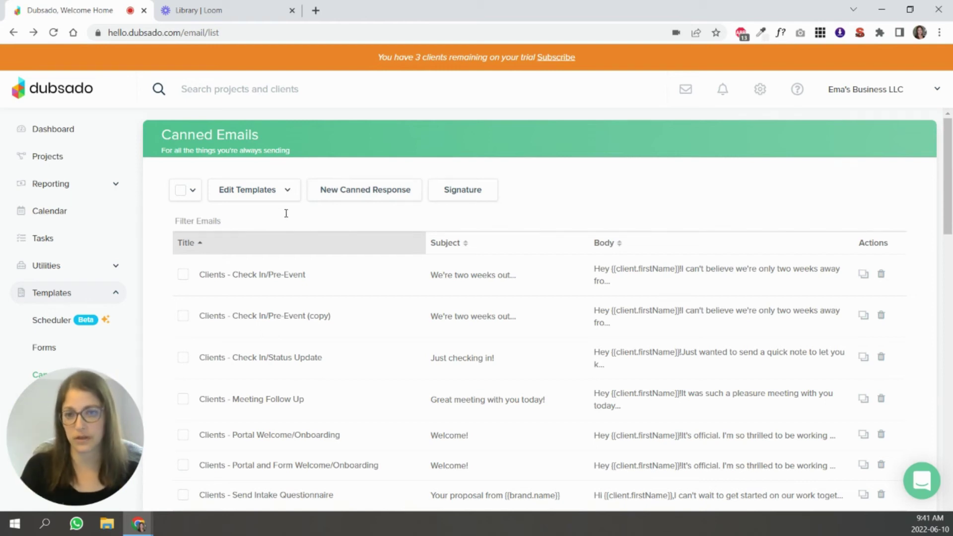
click(370, 196)
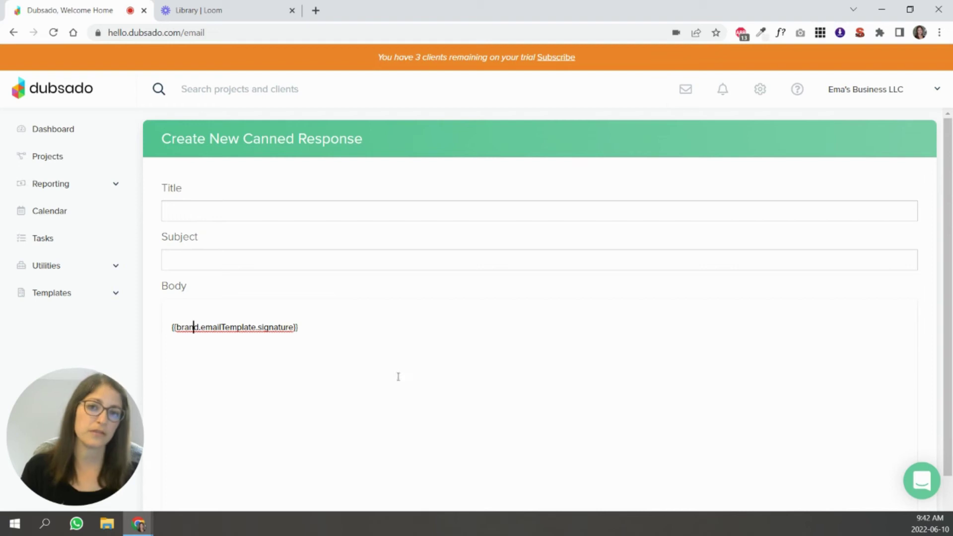
scroll(794, 406, down, 2)
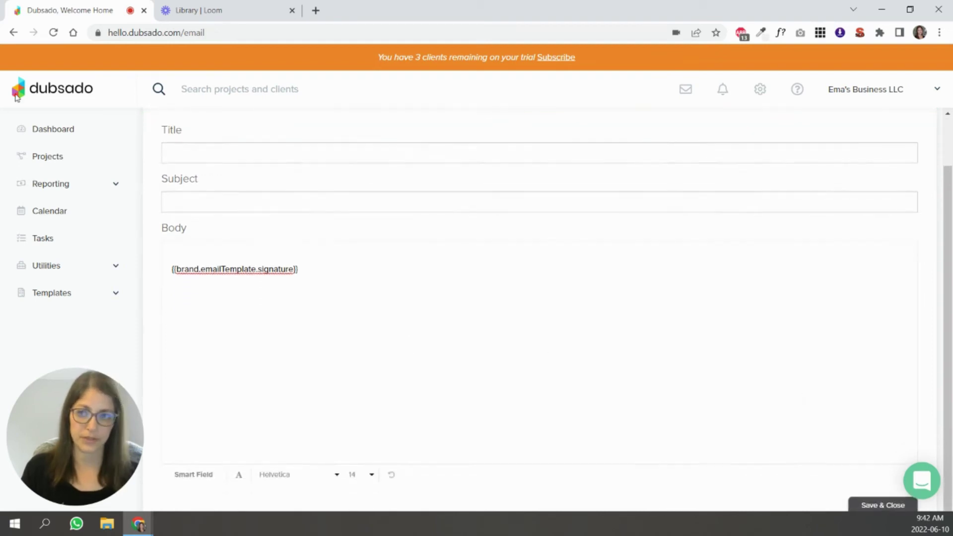
click(13, 32)
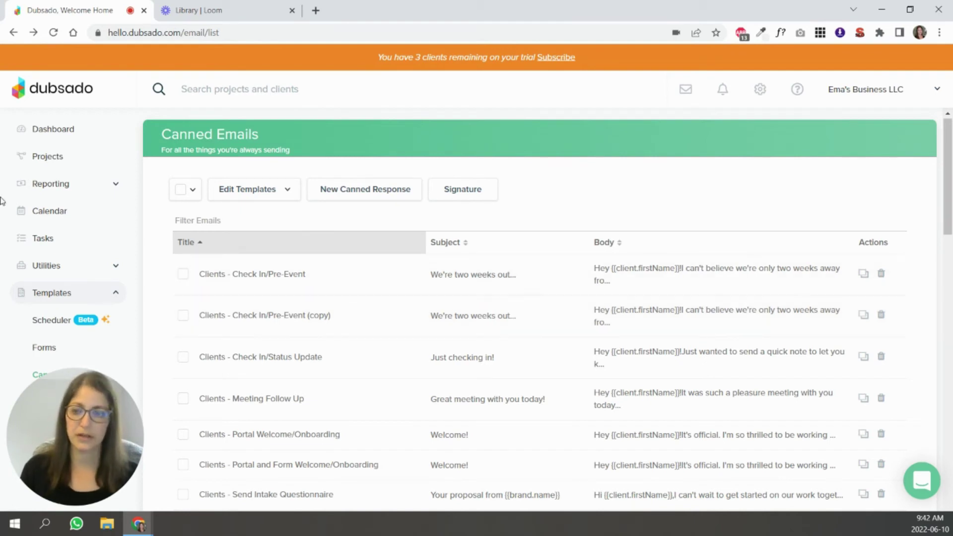
Start an email from the Sample Job Name project, browse saved replies, then cancel the draft.
click(47, 157)
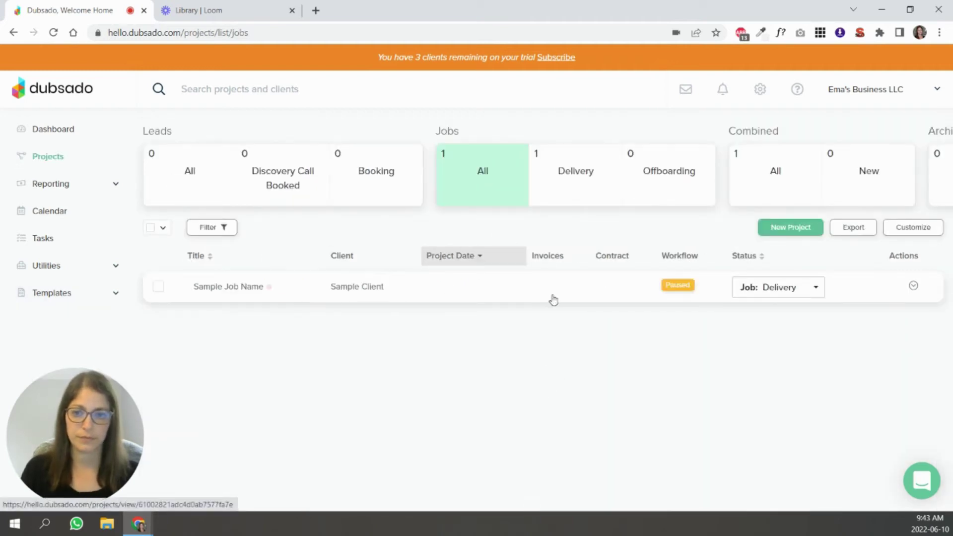
click(643, 284)
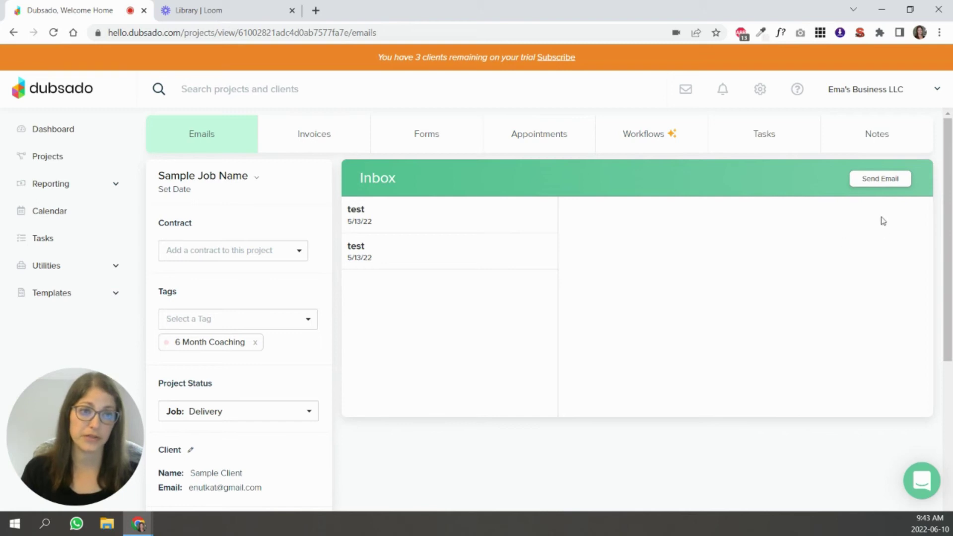
click(869, 179)
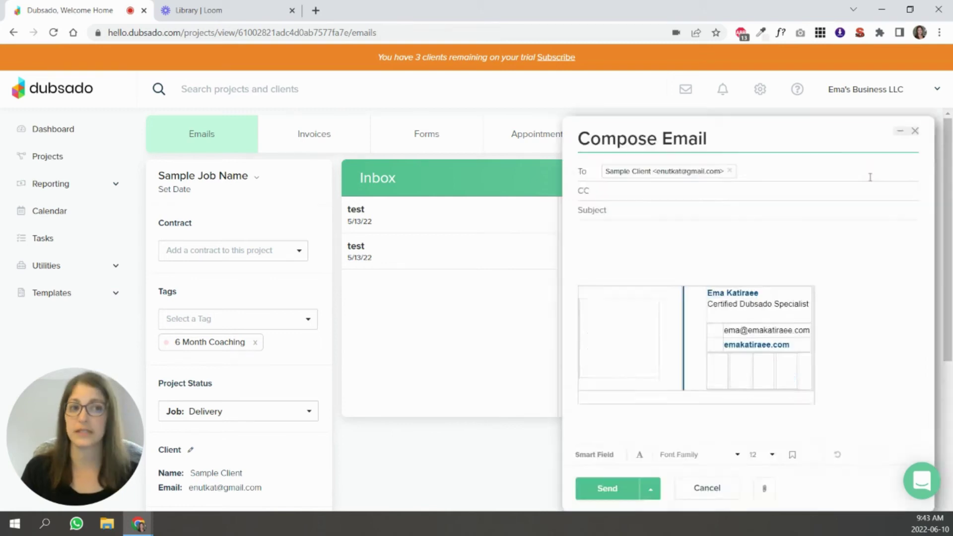
click(792, 458)
mouse_move(803, 358)
mouse_down()
mouse_move(804, 434)
mouse_move(804, 358)
mouse_up()
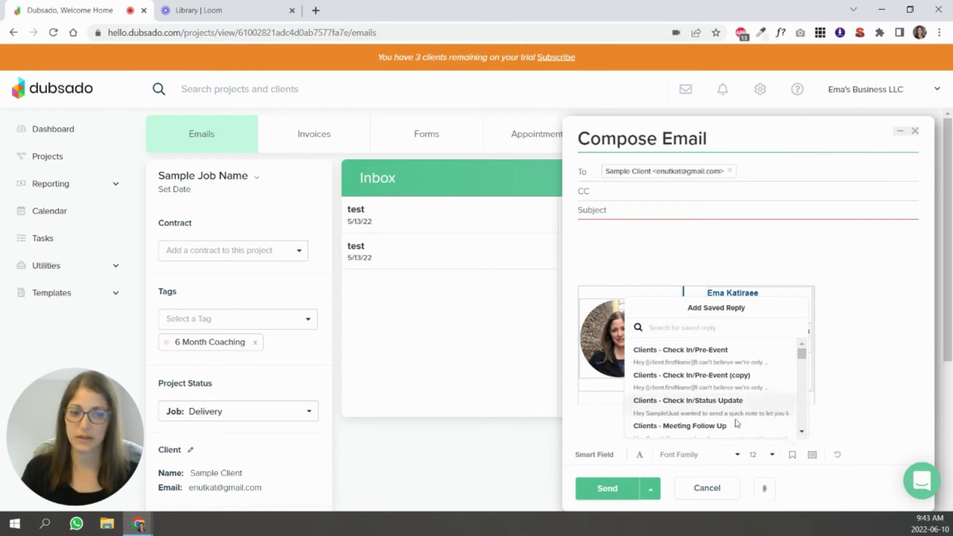
click(714, 499)
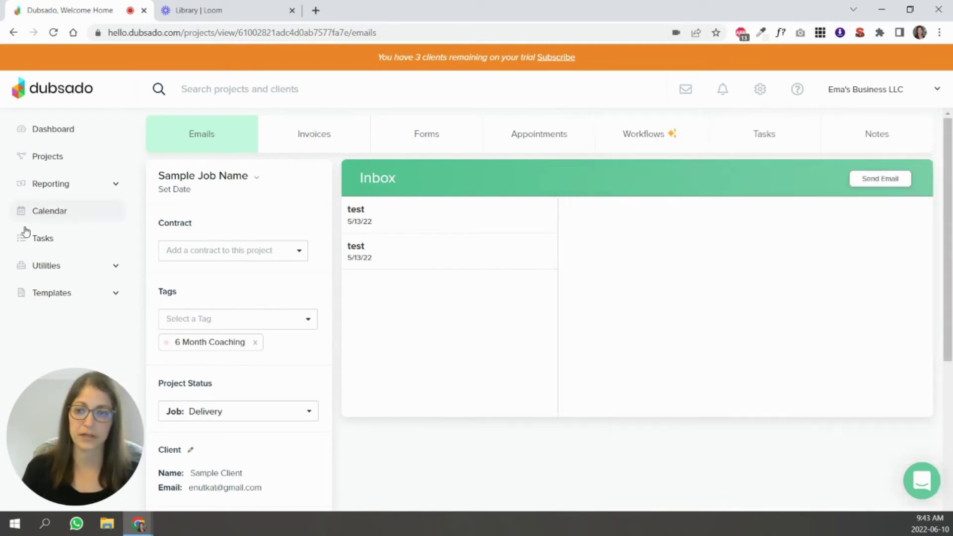
Open the Sample Workflow template for editing from Templates > Workflows.
click(50, 295)
drag(53, 395, 113, 396)
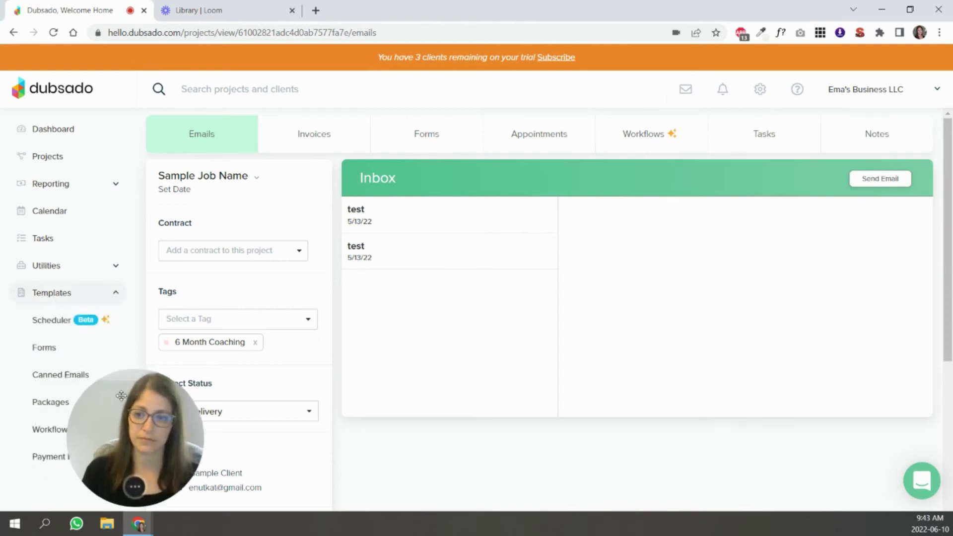
click(49, 429)
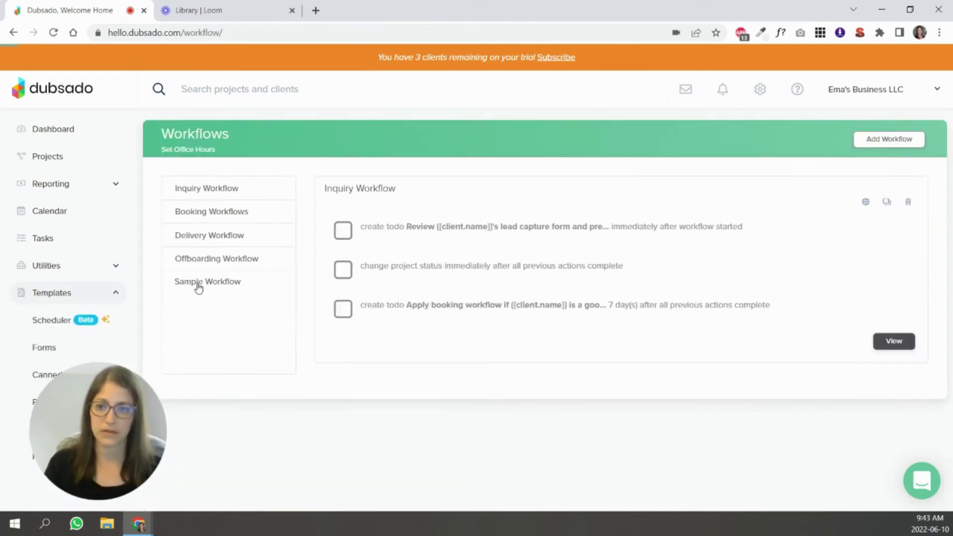
click(198, 283)
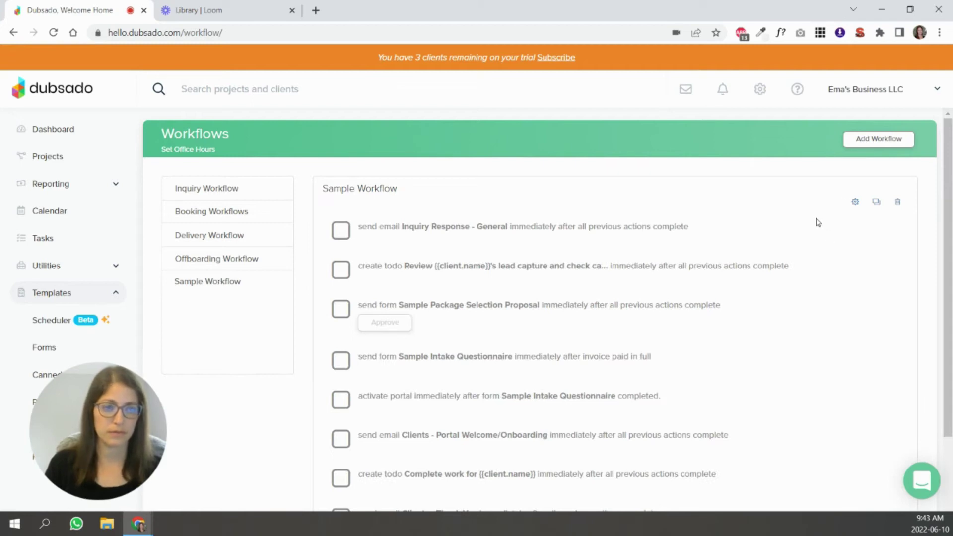
click(854, 201)
Add a new workflow action and set its type to Send Email.
scroll(697, 279, down, 2)
scroll(697, 279, down, 2)
click(193, 488)
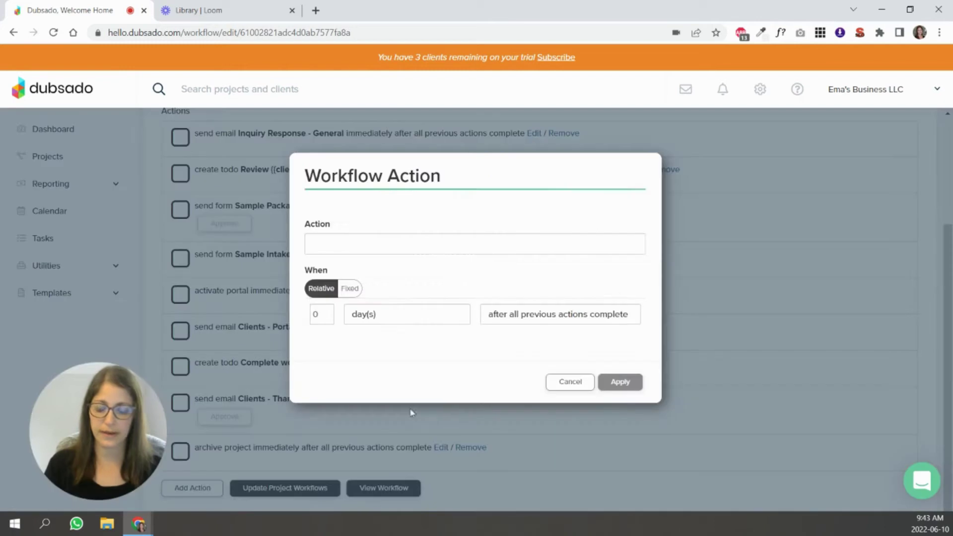
click(351, 238)
click(361, 303)
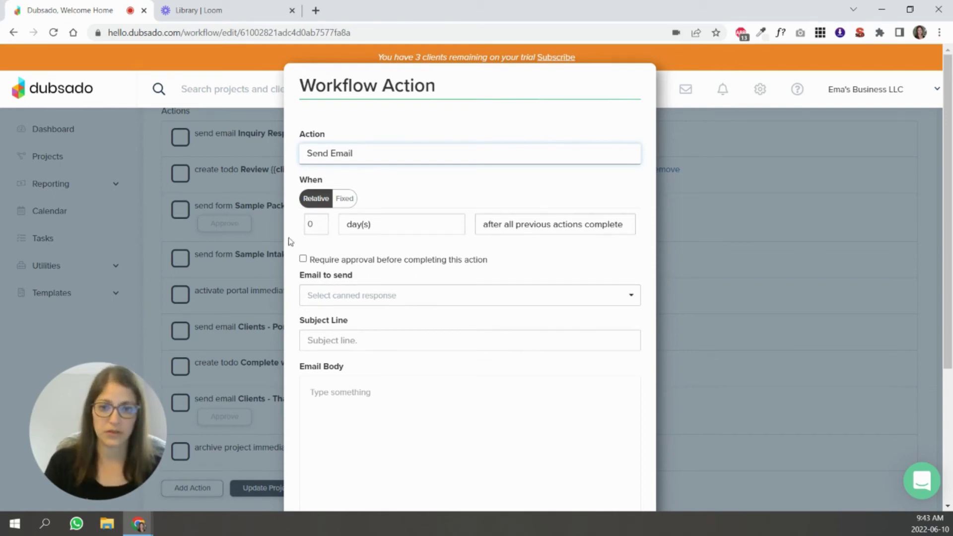
Set the email action to 3 days after previous actions using Clients - Meeting Follow Up.
click(321, 222)
click(321, 221)
click(321, 221)
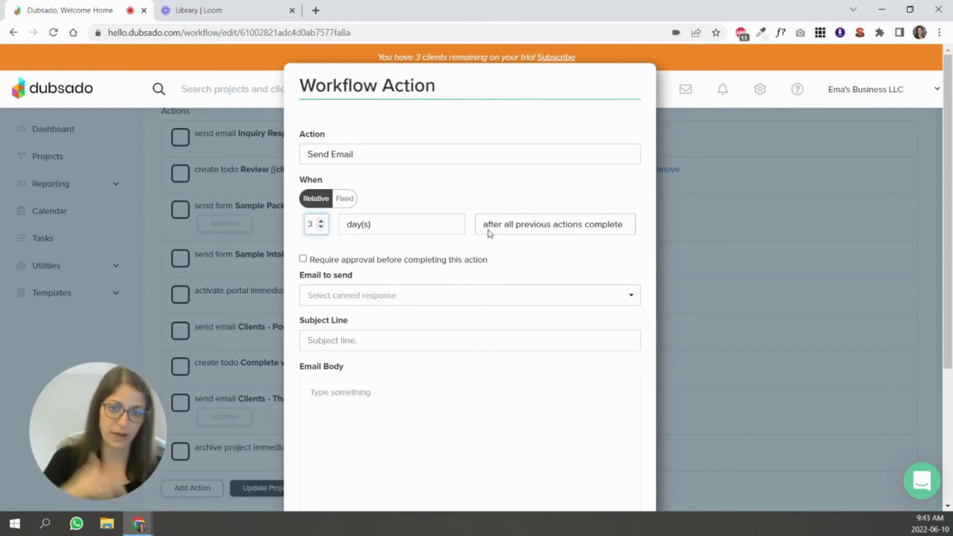
click(333, 300)
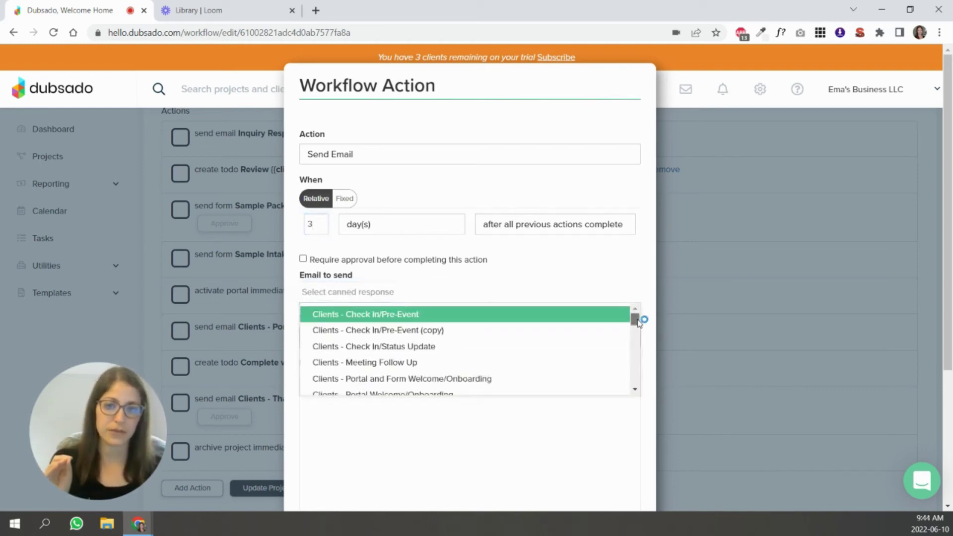
drag(637, 323, 637, 380)
click(567, 434)
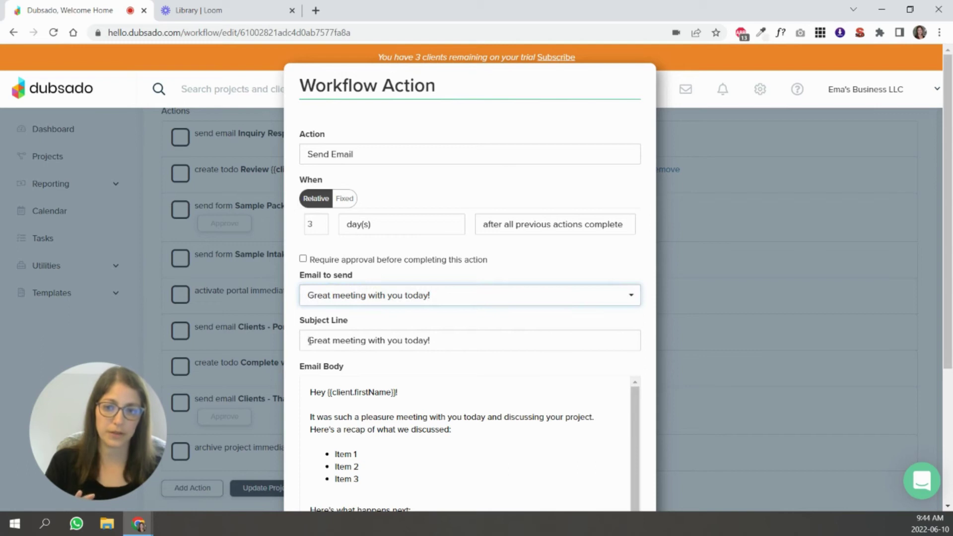
scroll(475, 341, down, 3)
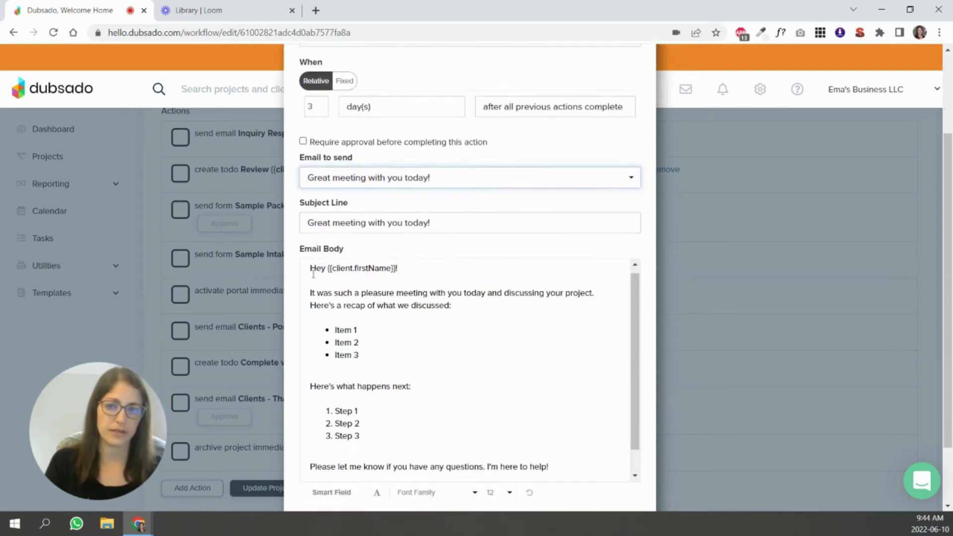
scroll(462, 396, down, 1)
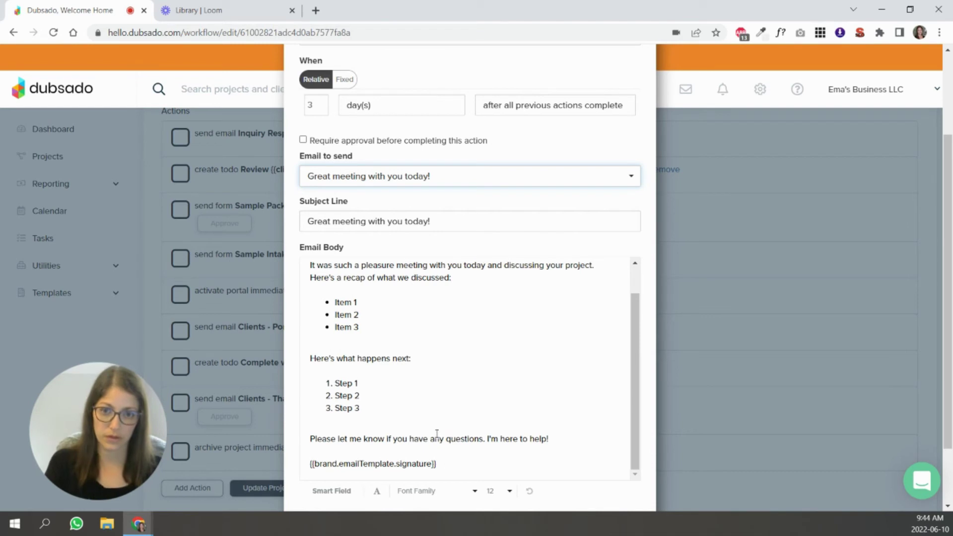
Reconfirm Clients - Meeting Follow Up as the action's email to send.
click(467, 458)
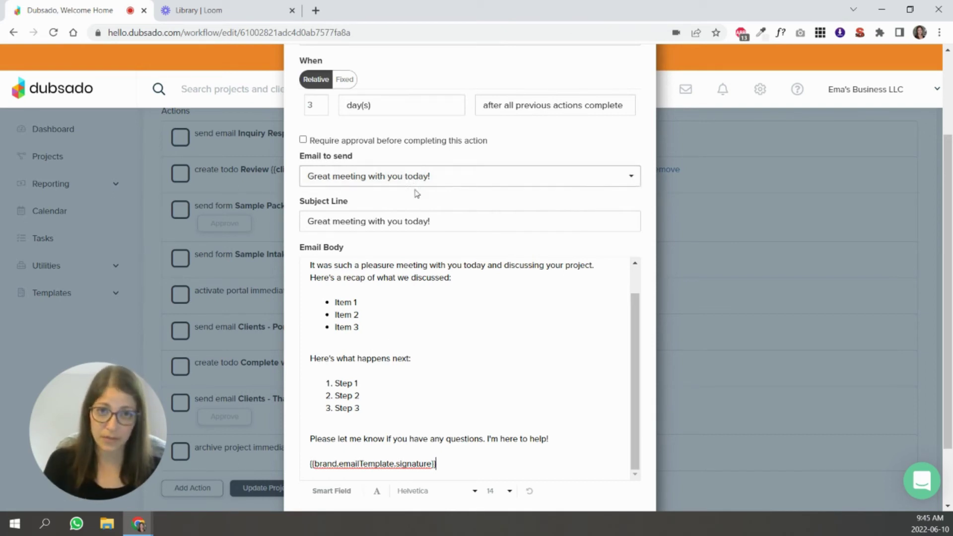
click(471, 176)
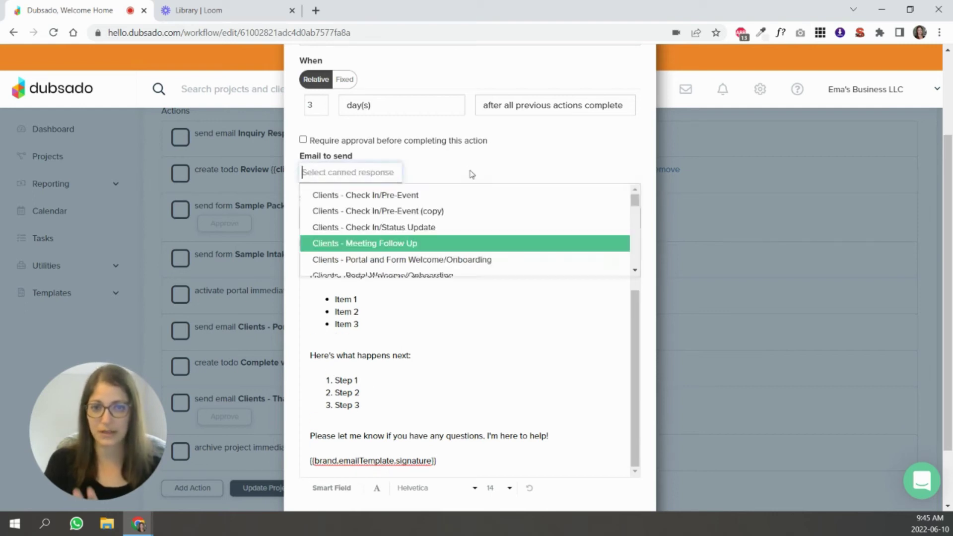
click(453, 244)
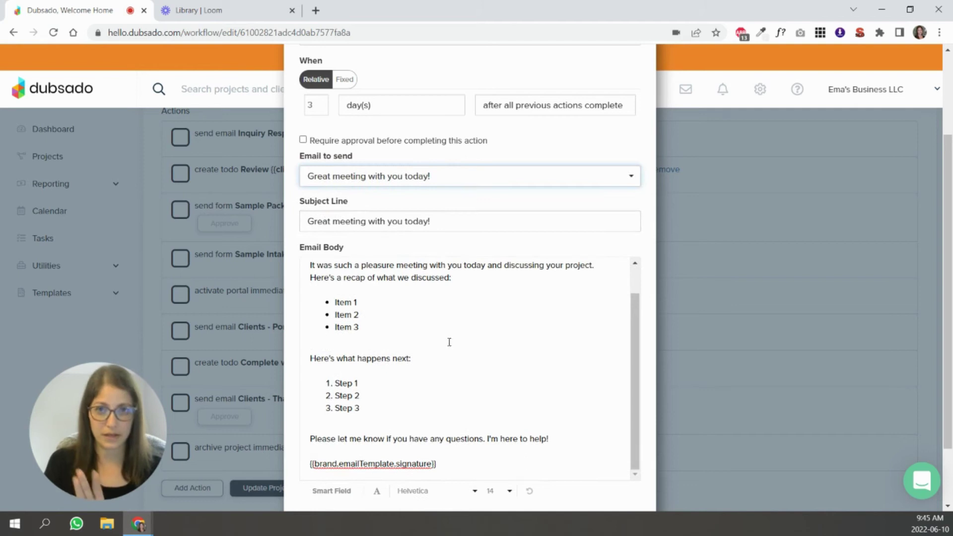
scroll(591, 470, down, 2)
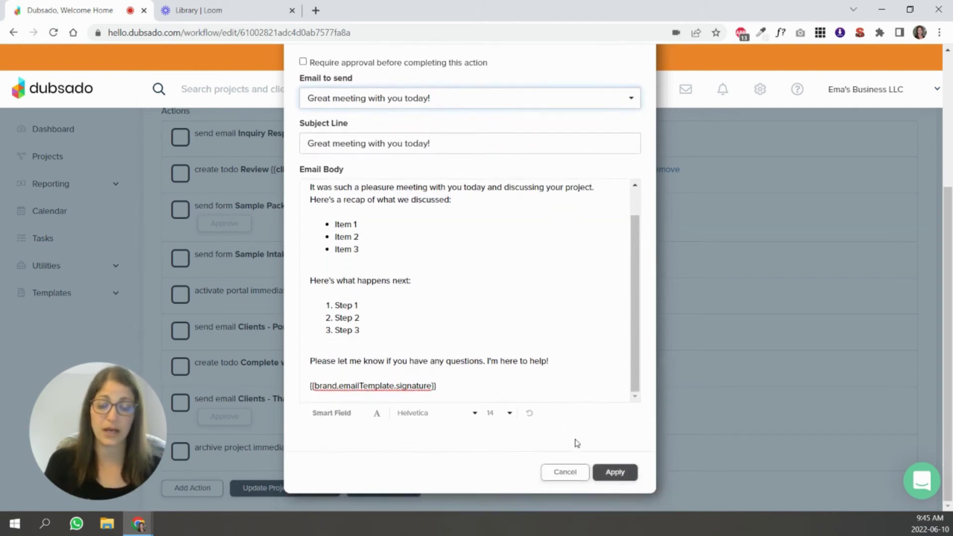
scroll(549, 391, up, 1)
scroll(548, 391, up, 1)
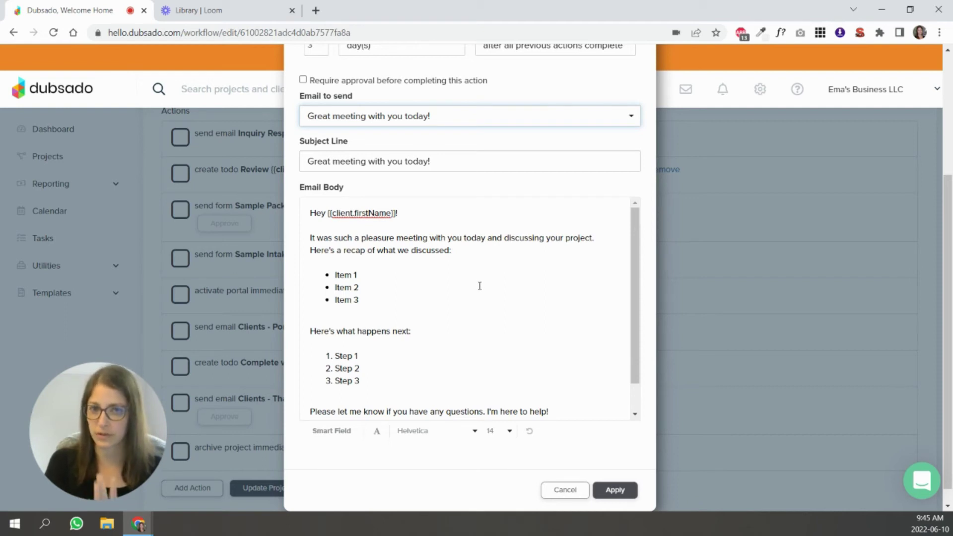
Review the follow-up email body and apply the 3-day Send Email action.
click(421, 301)
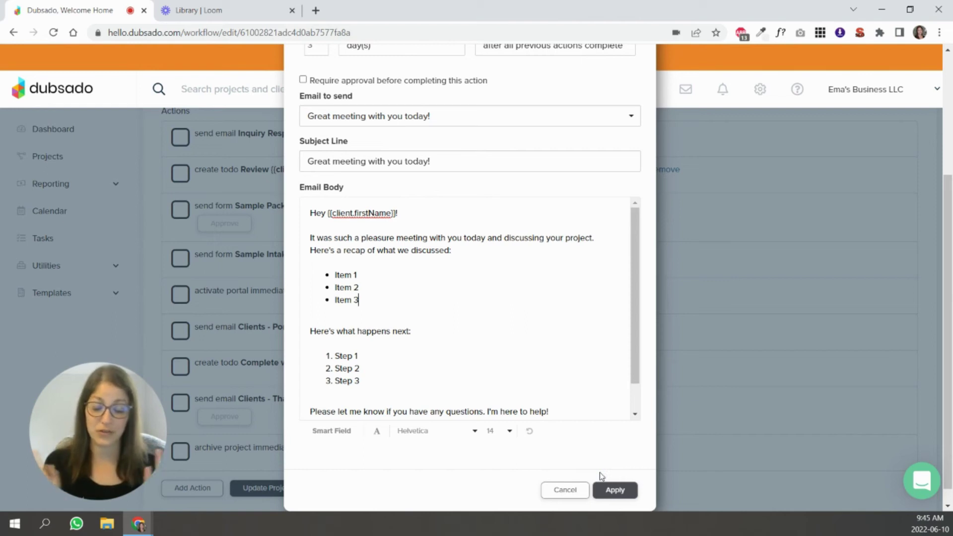
drag(636, 348, 639, 397)
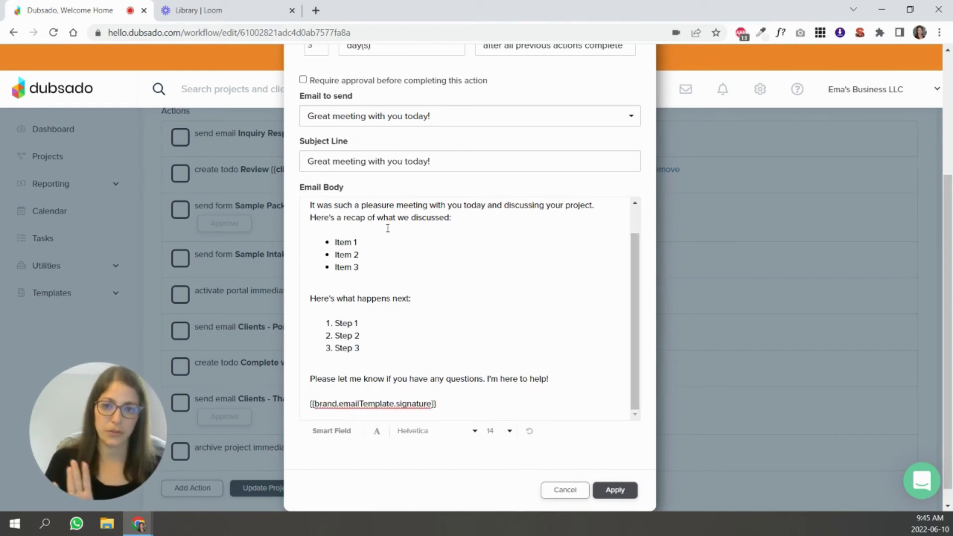
drag(388, 218, 408, 376)
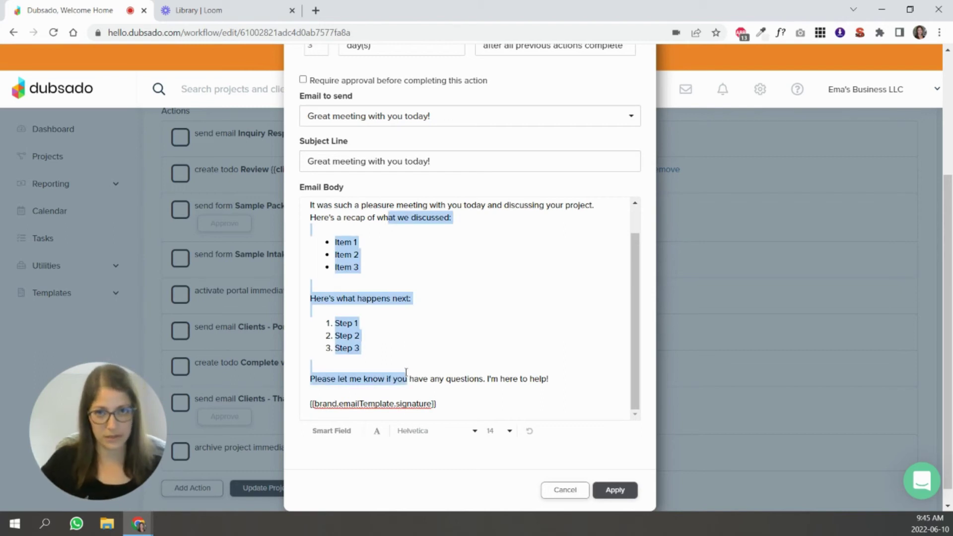
click(580, 378)
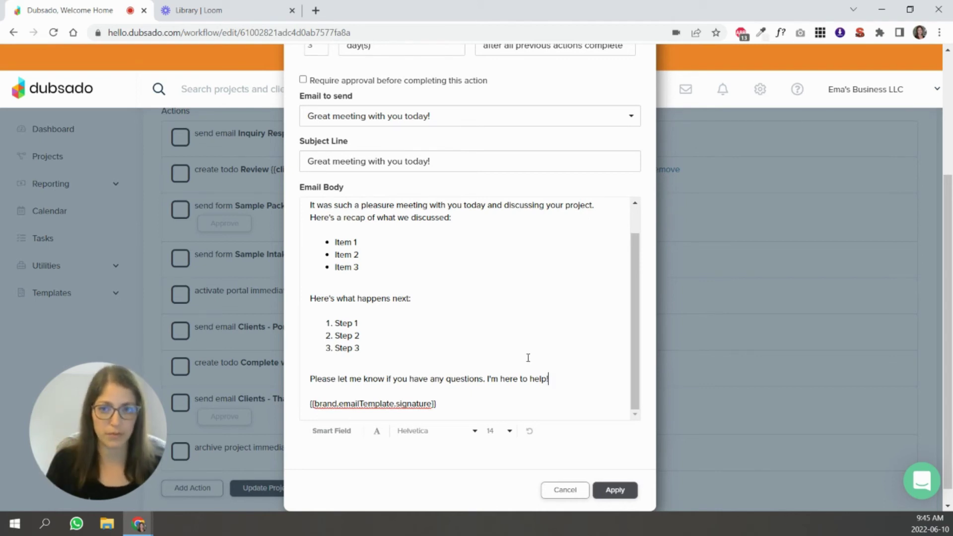
scroll(526, 354, up, 5)
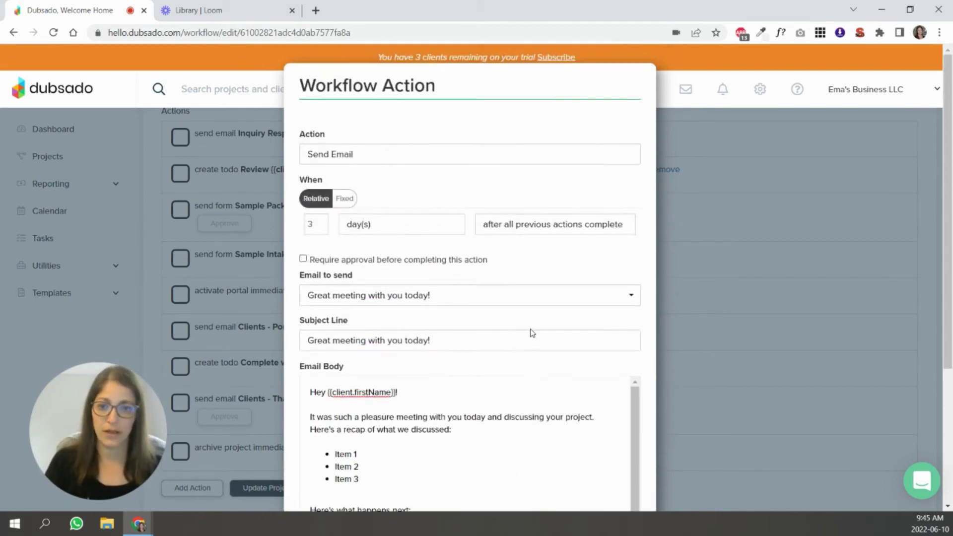
scroll(531, 330, down, 5)
click(615, 472)
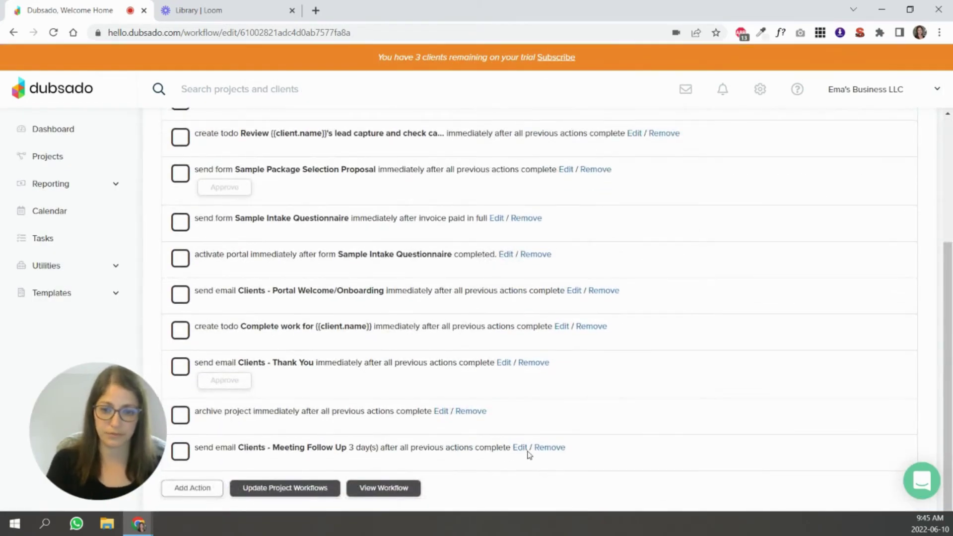
click(519, 448)
scroll(498, 323, down, 2)
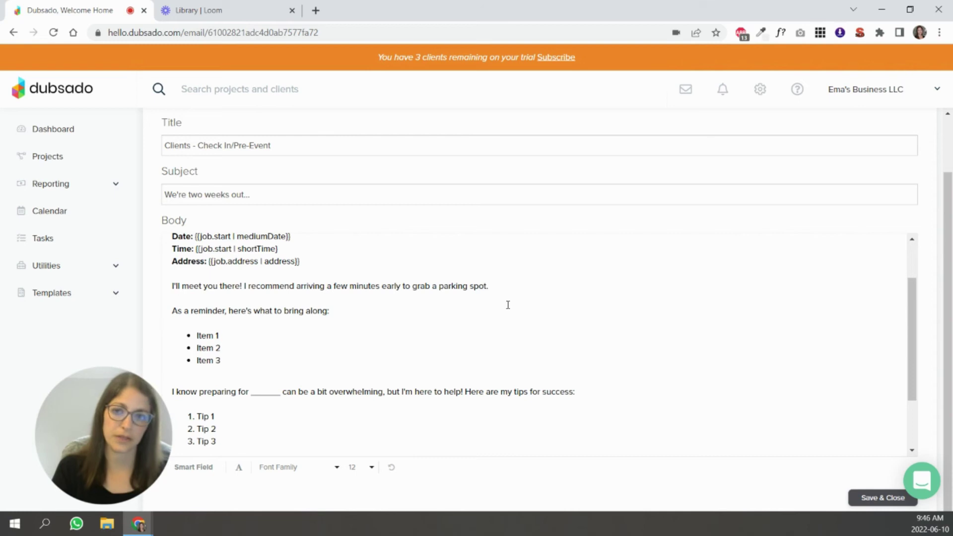
scroll(188, 242, up, 4)
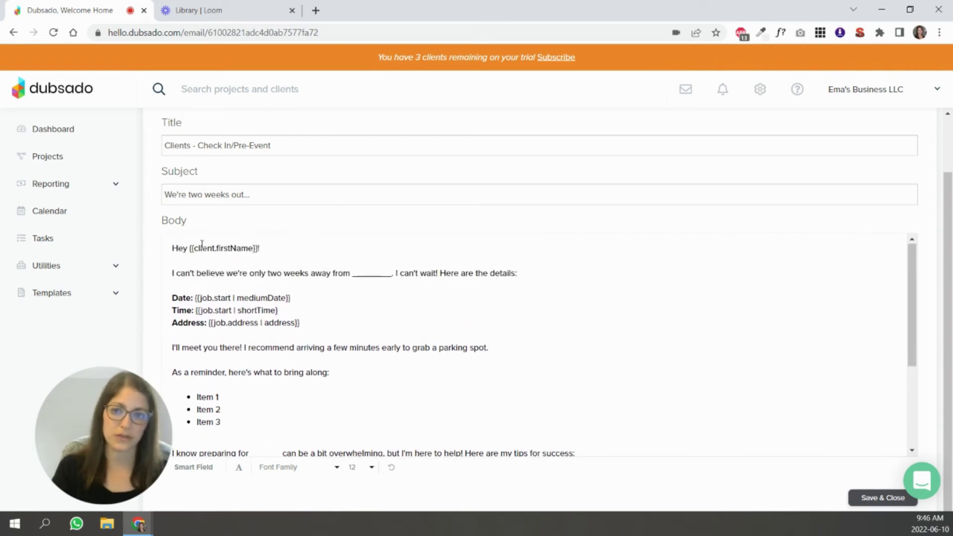
drag(191, 289, 256, 289)
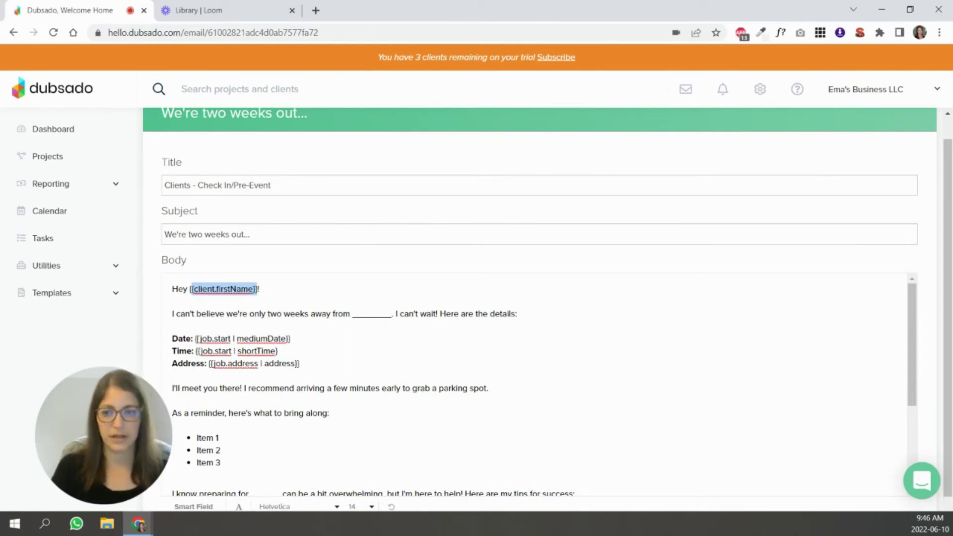
mouse_move(196, 338)
mouse_down()
mouse_move(330, 340)
mouse_move(196, 338)
mouse_up()
drag(292, 354, 196, 355)
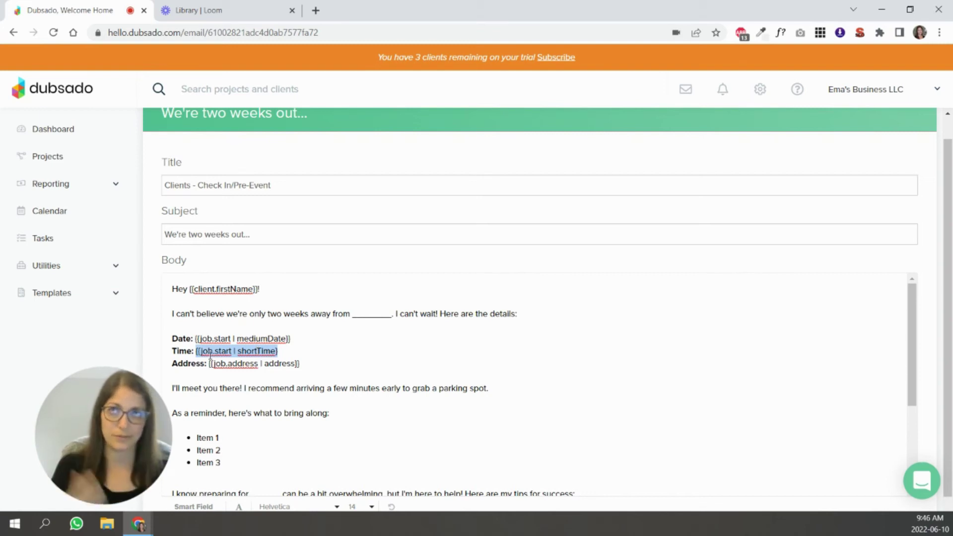
click(367, 365)
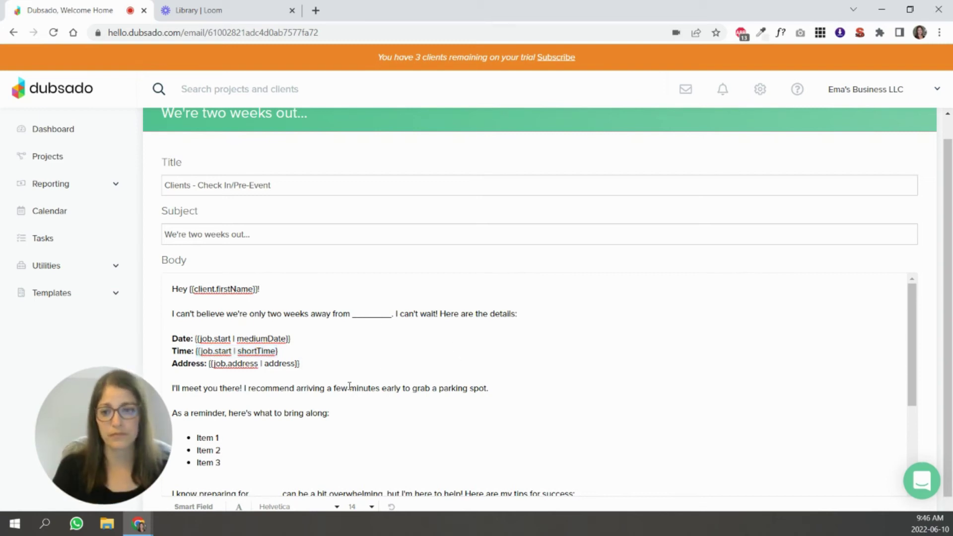
drag(345, 367, 207, 364)
scroll(318, 340, down, 3)
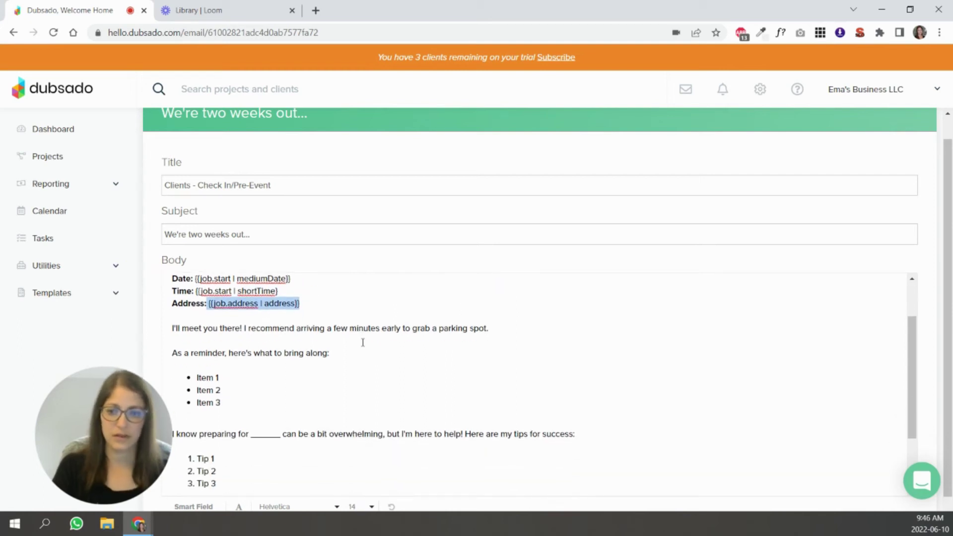
drag(199, 299, 282, 371)
click(242, 406)
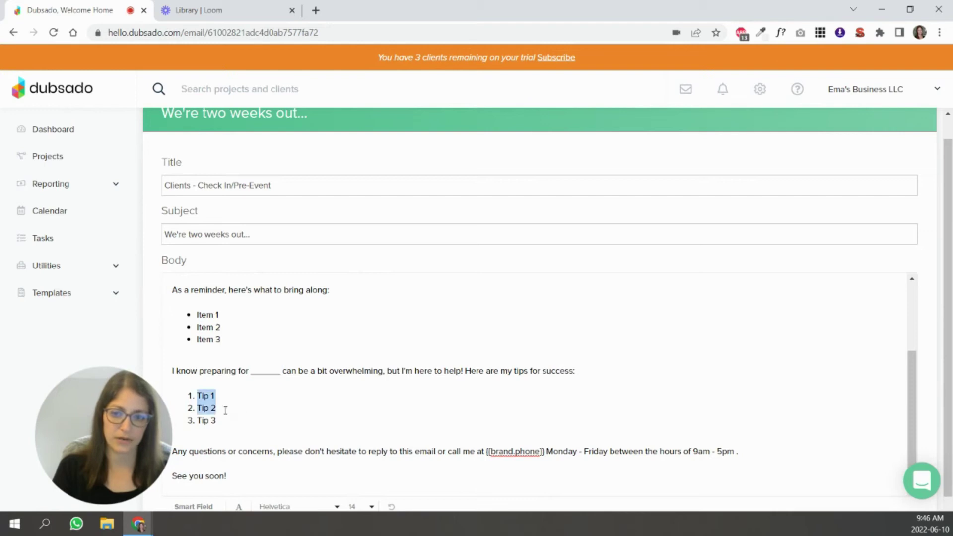
drag(225, 411, 218, 420)
click(323, 411)
scroll(423, 391, down, 1)
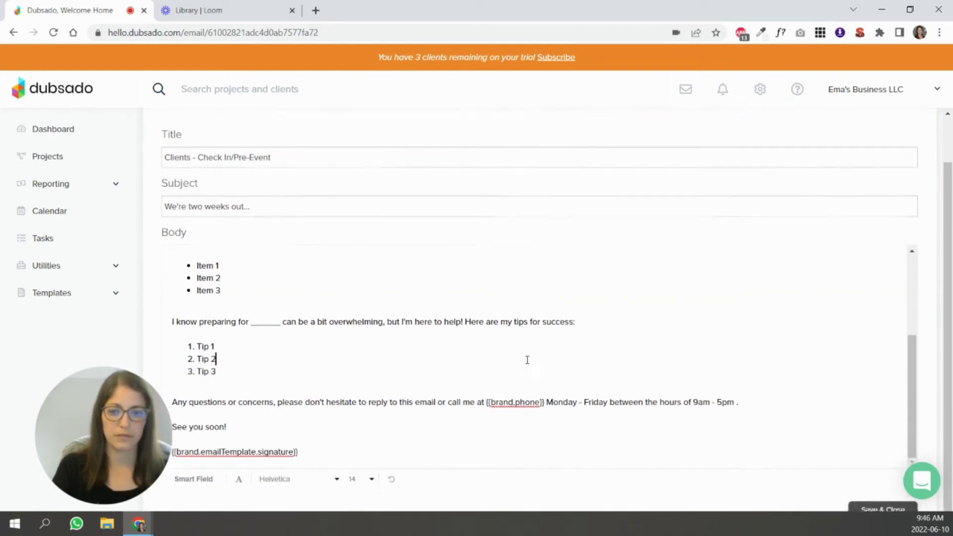
scroll(531, 361, down, 1)
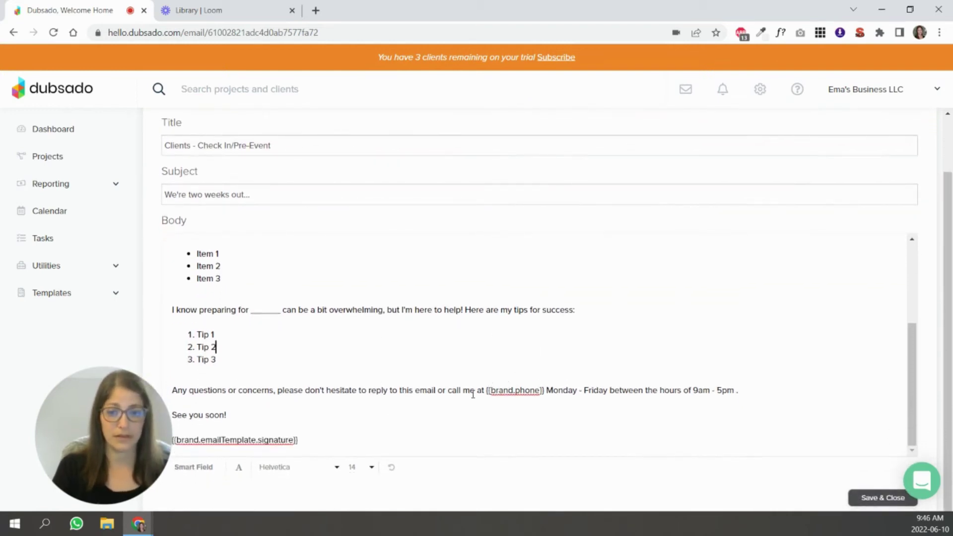
drag(485, 390, 547, 389)
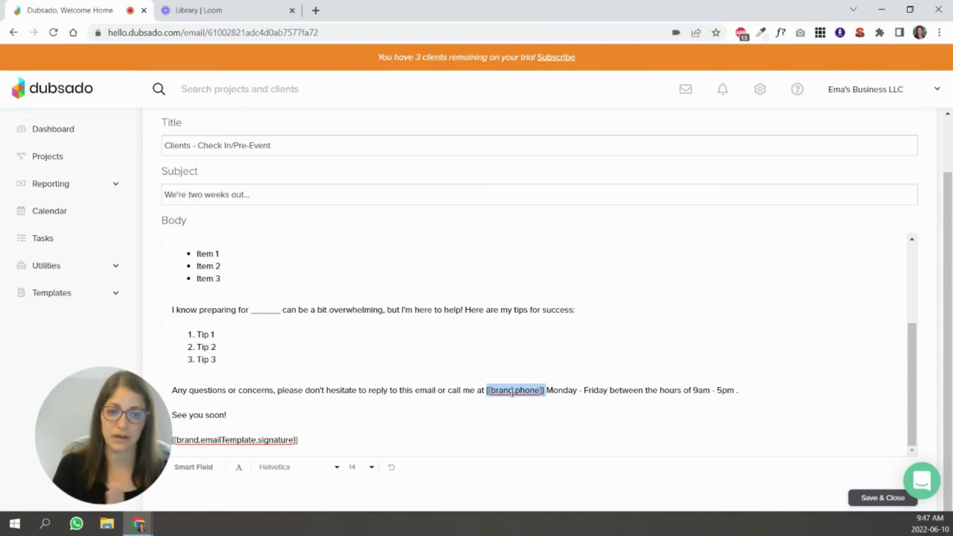
click(327, 441)
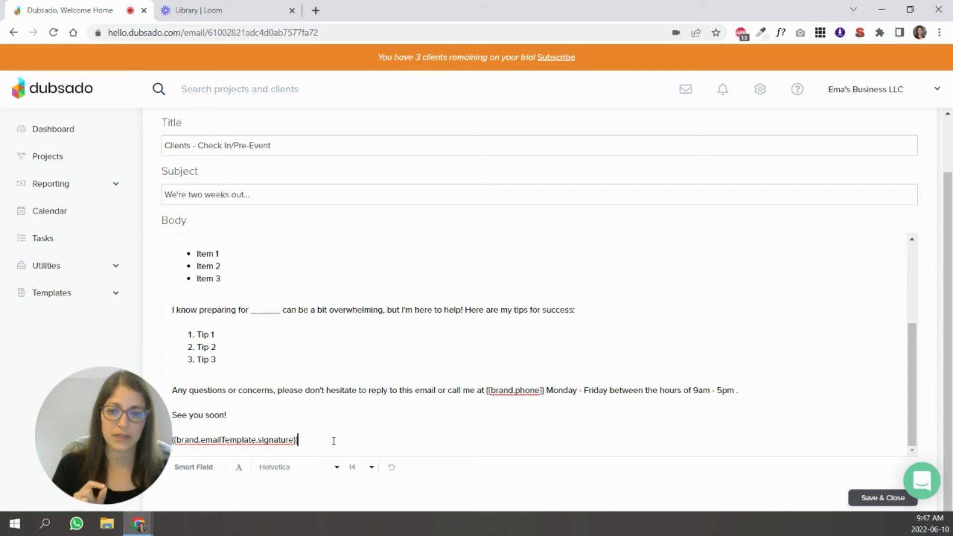
drag(322, 433, 261, 428)
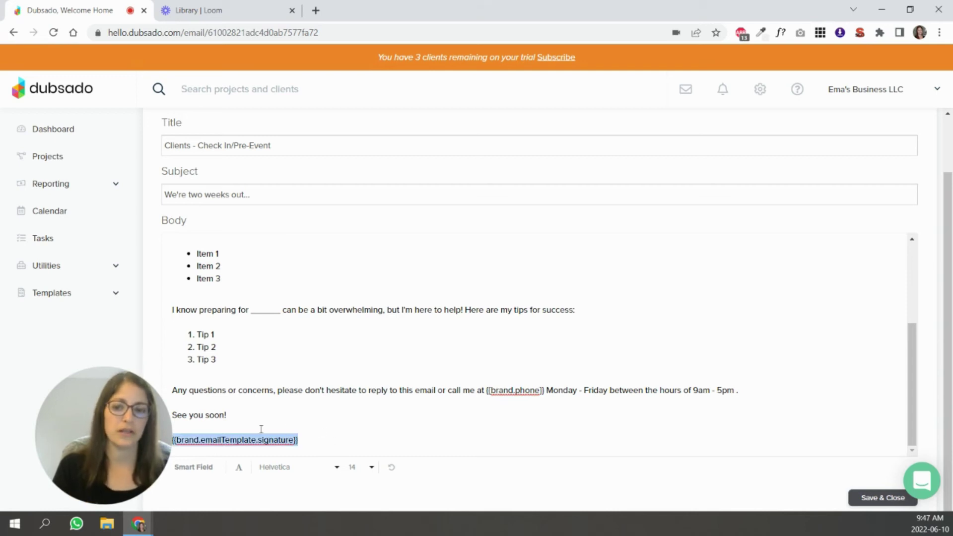
click(319, 441)
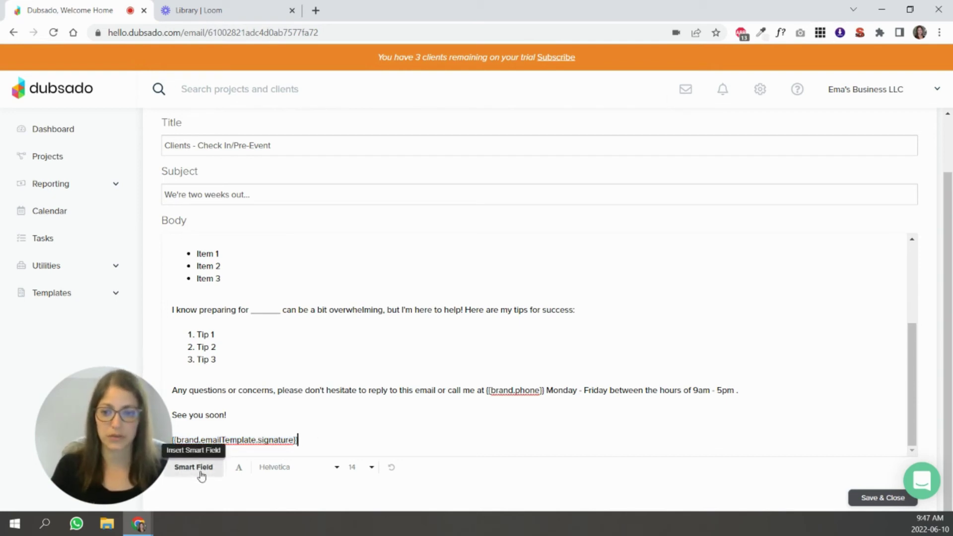
click(283, 419)
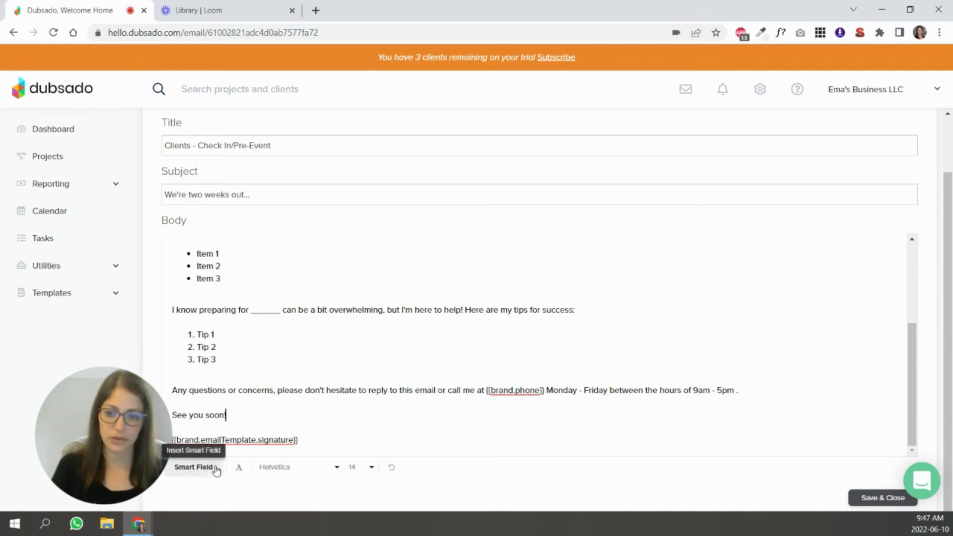
click(204, 466)
drag(135, 438, 112, 441)
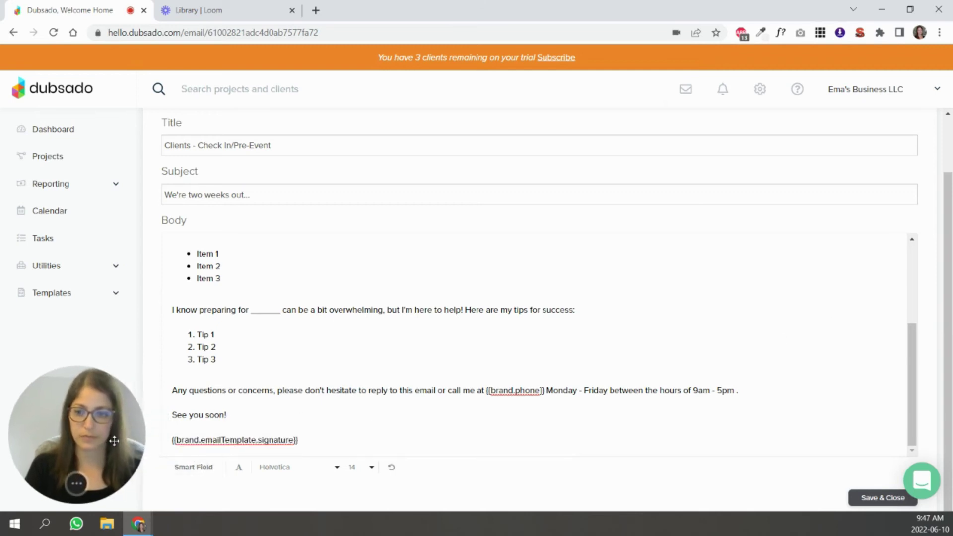
click(195, 467)
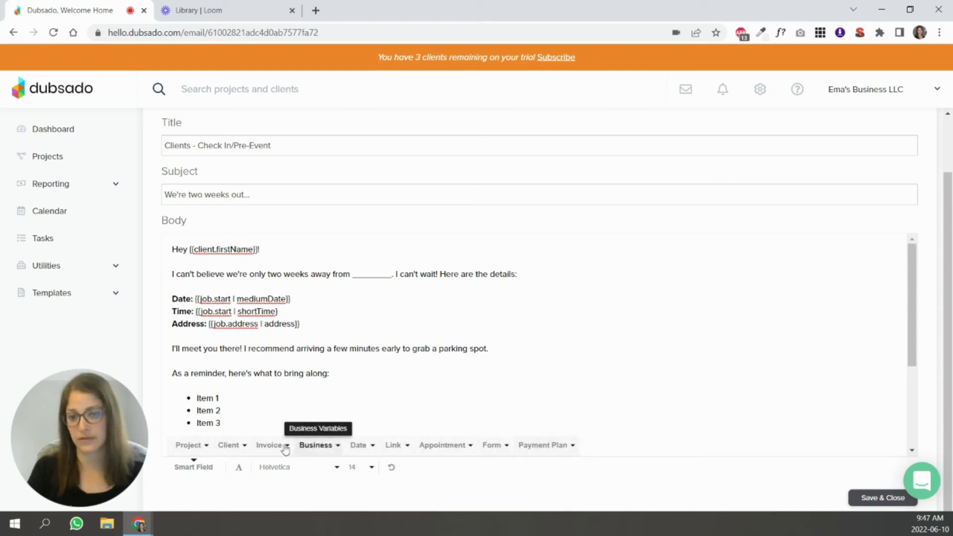
click(205, 449)
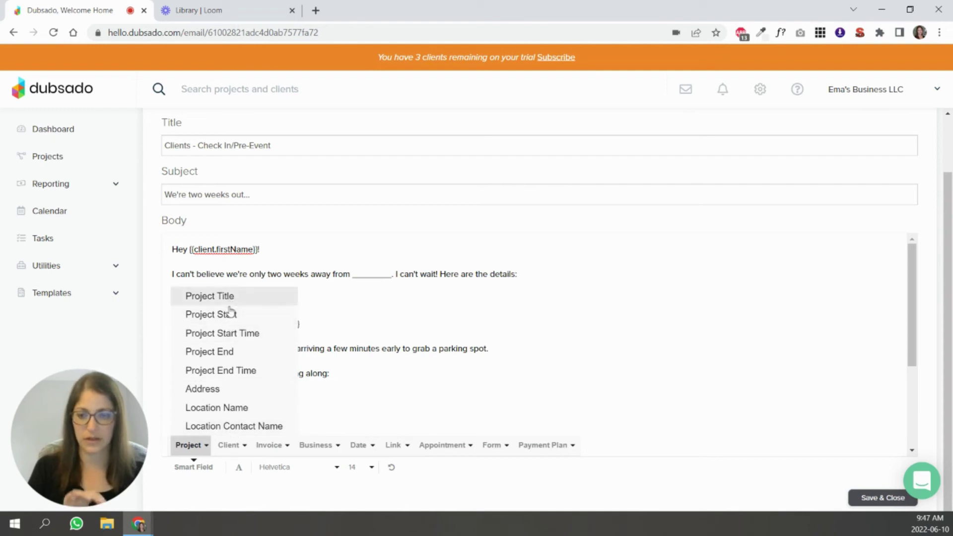
click(230, 445)
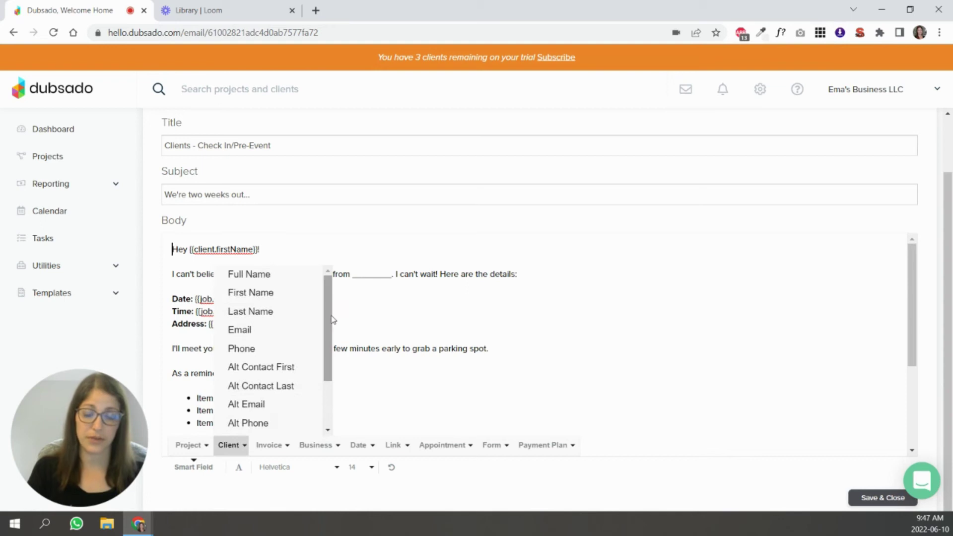
mouse_move(333, 320)
mouse_down()
mouse_move(324, 402)
mouse_move(327, 307)
mouse_up()
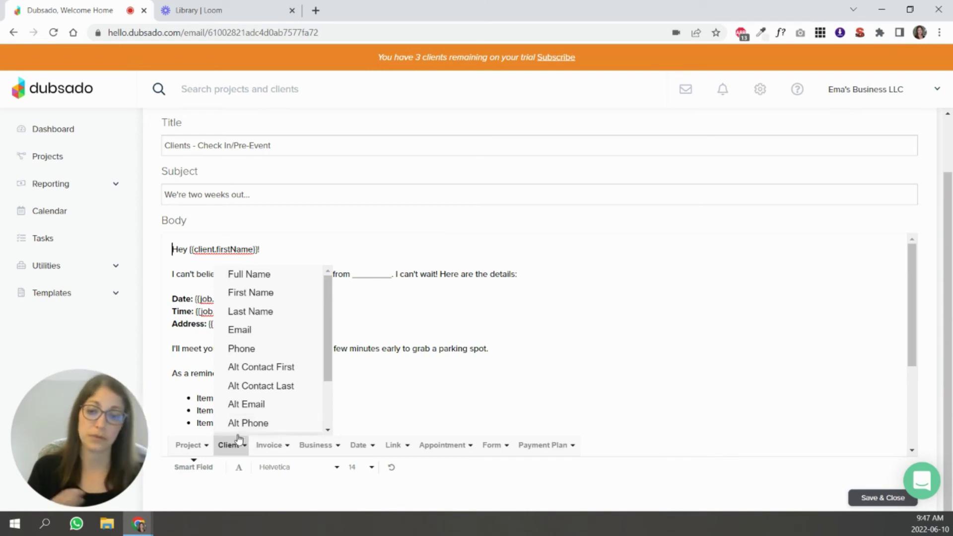
scroll(278, 322, up, 1)
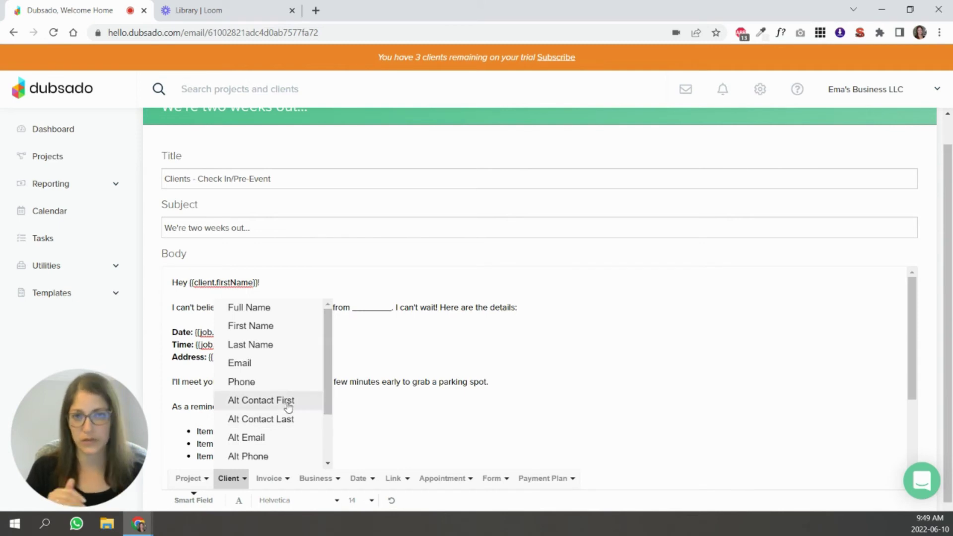
click(271, 478)
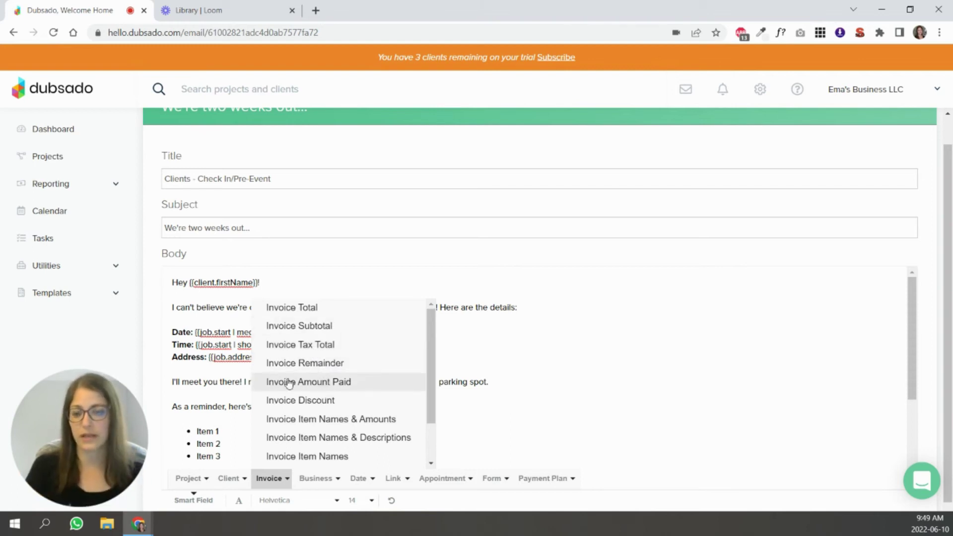
scroll(427, 437, down, 1)
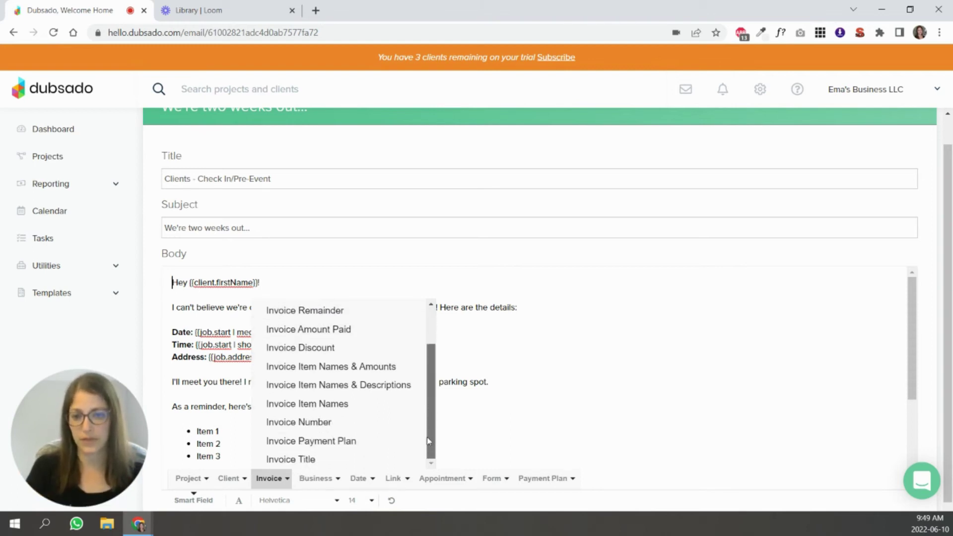
click(320, 484)
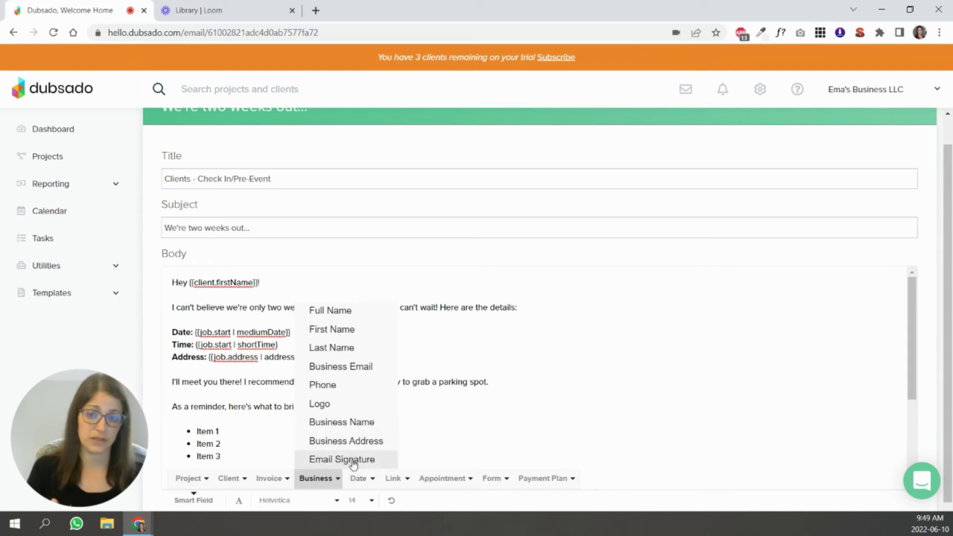
click(360, 479)
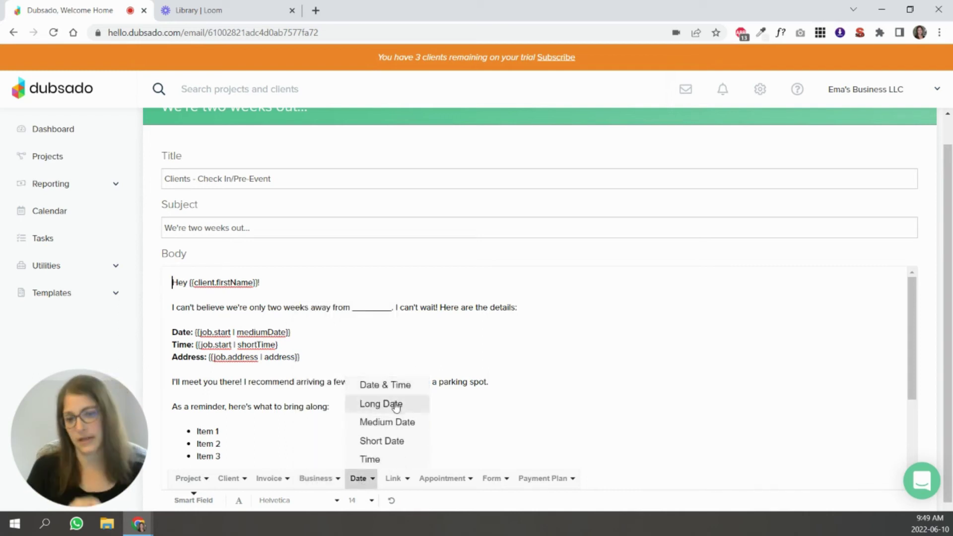
click(392, 484)
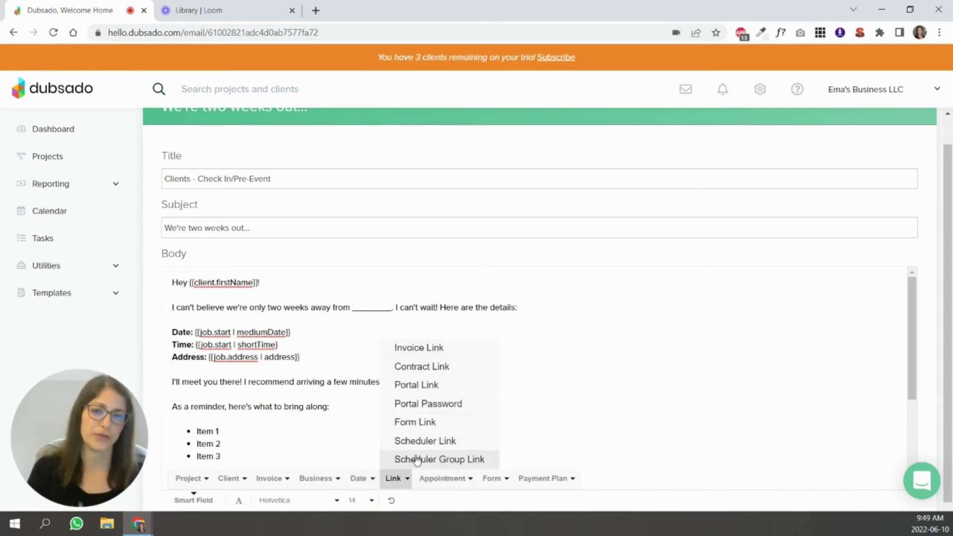
click(435, 479)
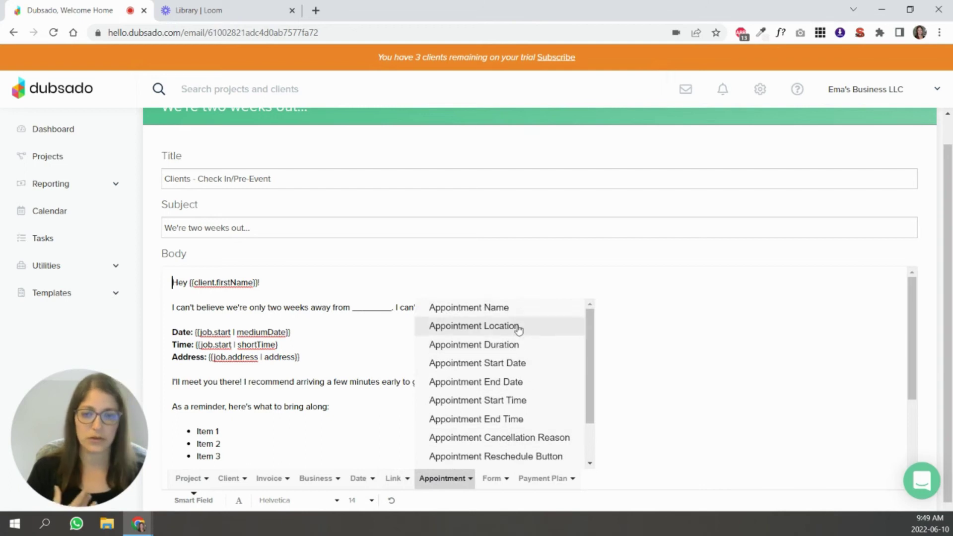
click(494, 473)
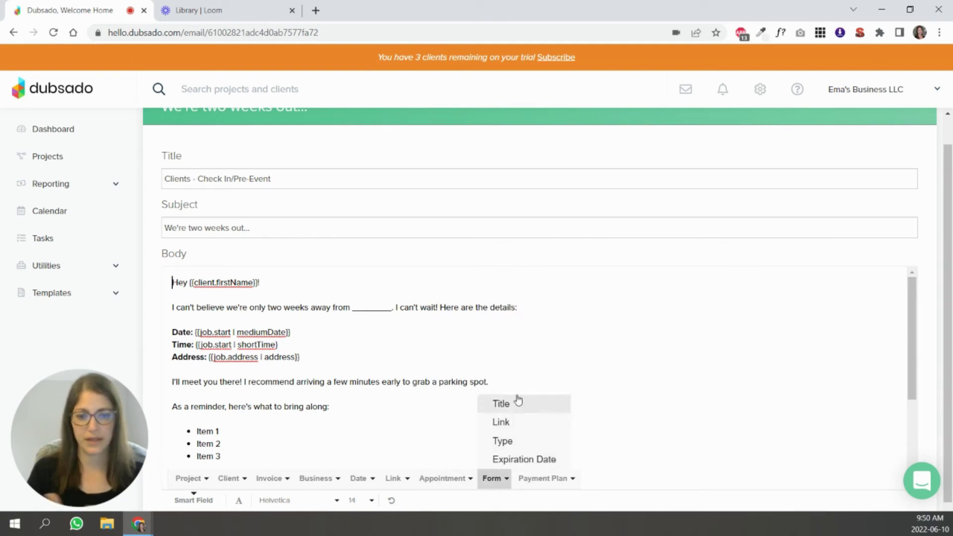
click(535, 479)
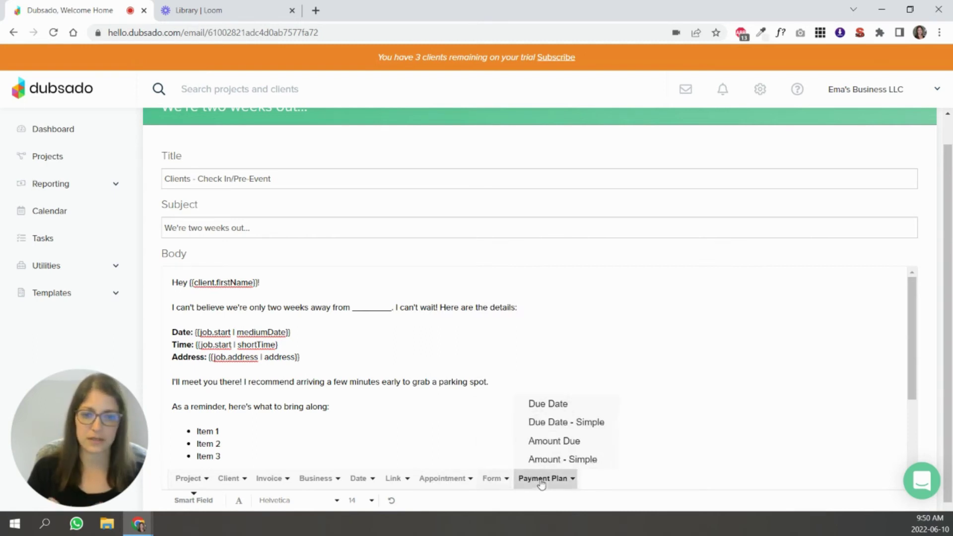
click(710, 338)
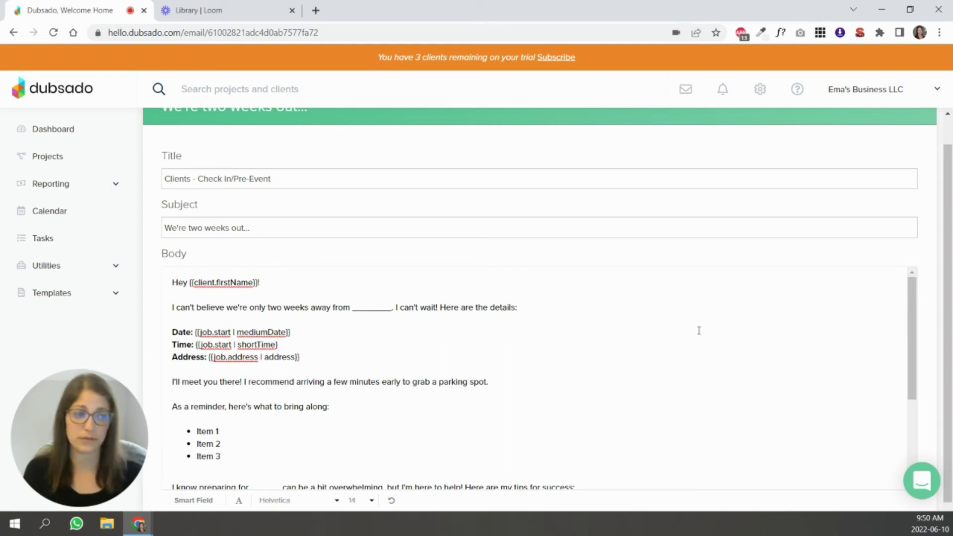
Return to the Sample Workflow editor and start a new action, showing the action types.
key(alt+Left)
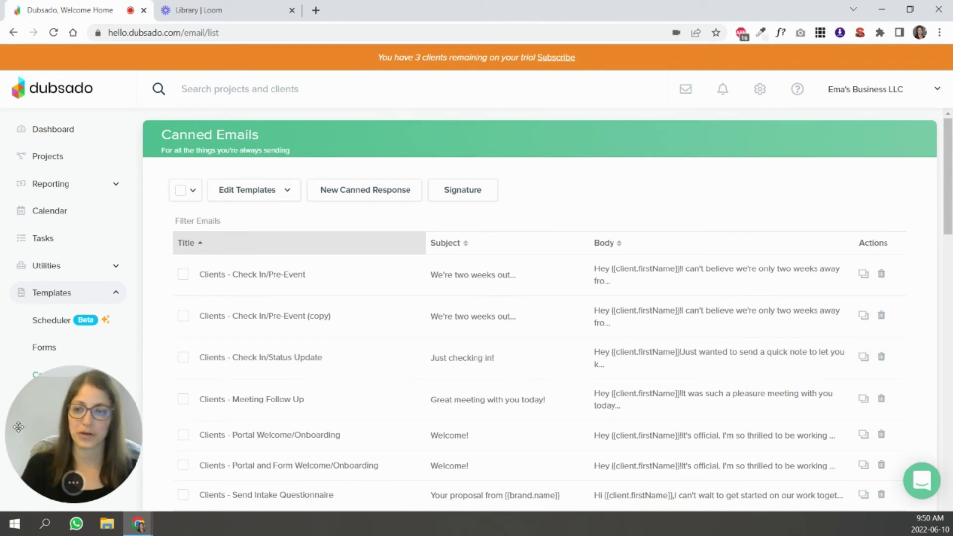
mouse_move(89, 435)
mouse_down()
mouse_move(168, 436)
mouse_move(82, 432)
mouse_up()
click(46, 428)
click(277, 304)
scroll(604, 395, down, 3)
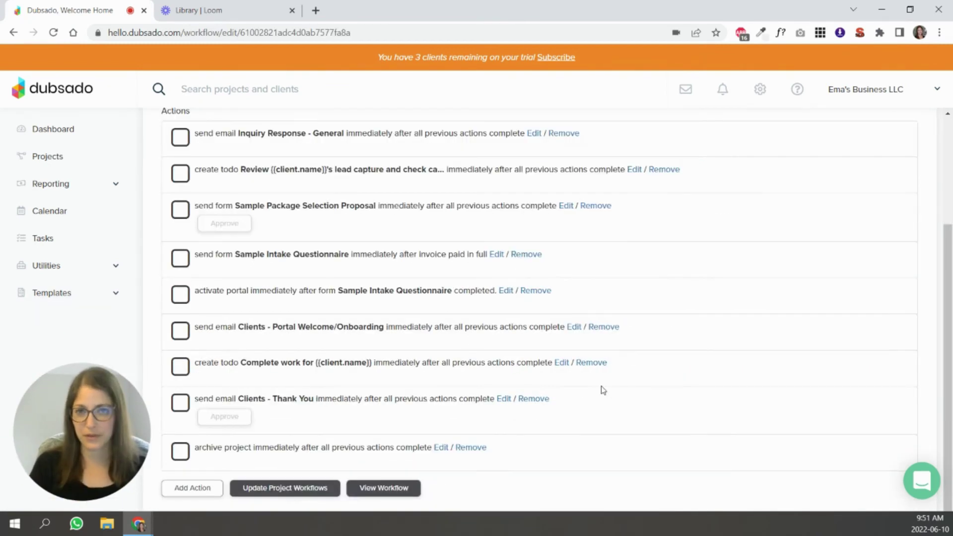
click(192, 488)
click(422, 248)
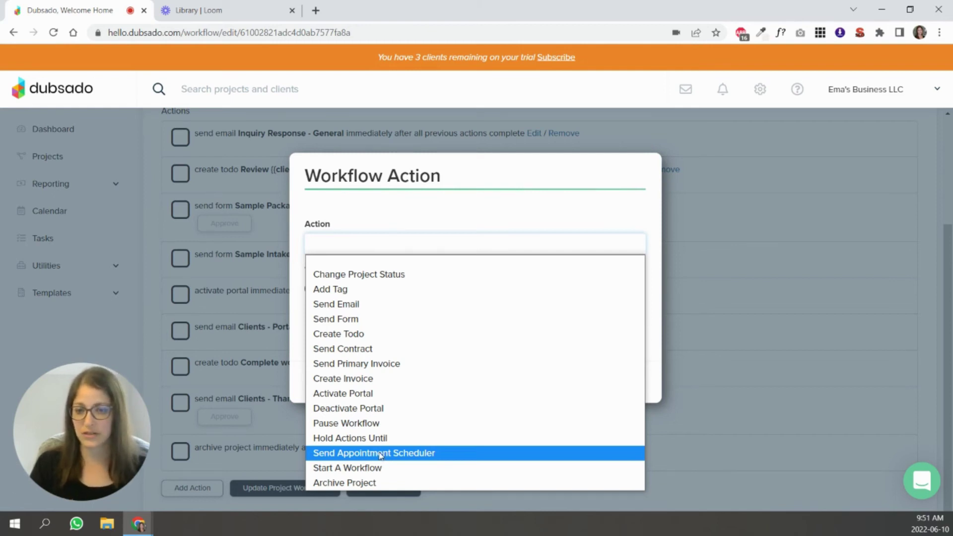
Make the action Send Form, timed relative to all previous actions completing.
click(354, 319)
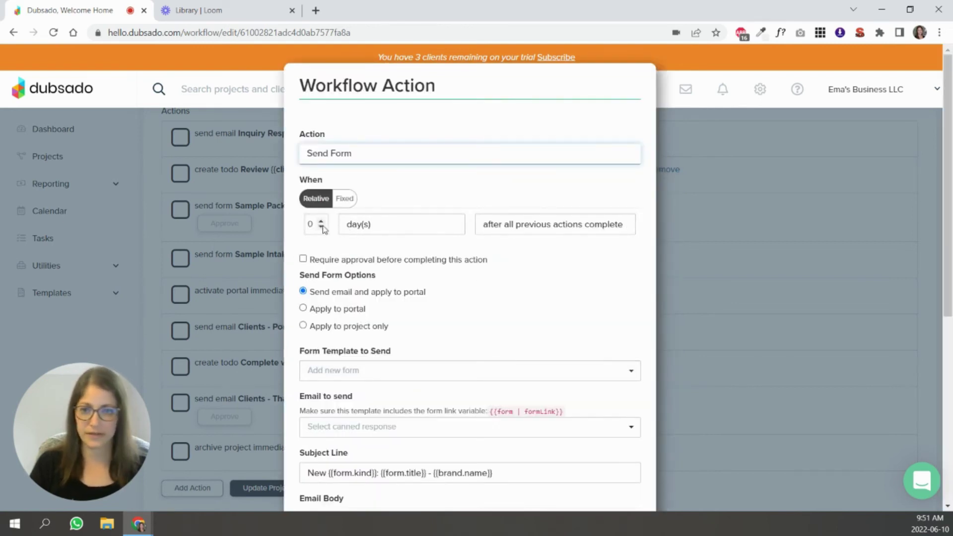
click(344, 198)
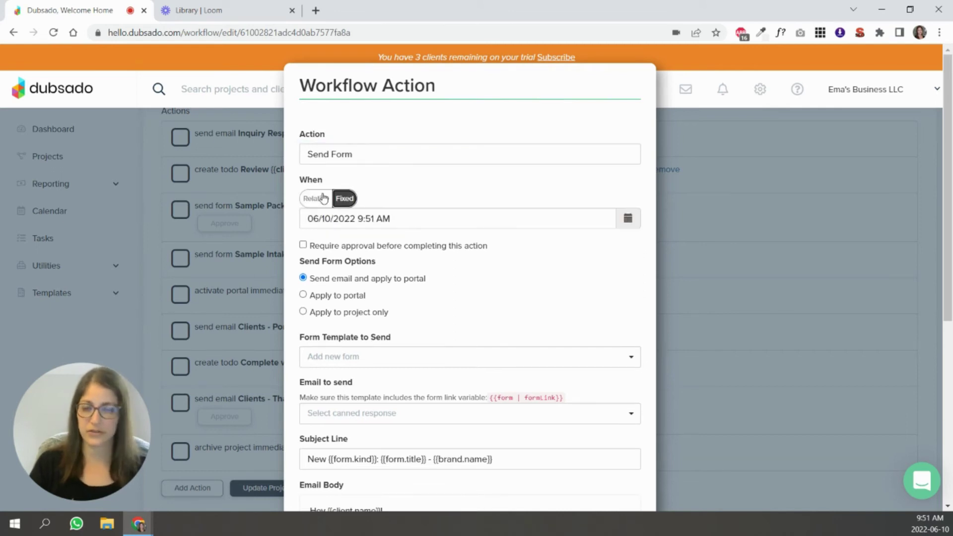
click(323, 199)
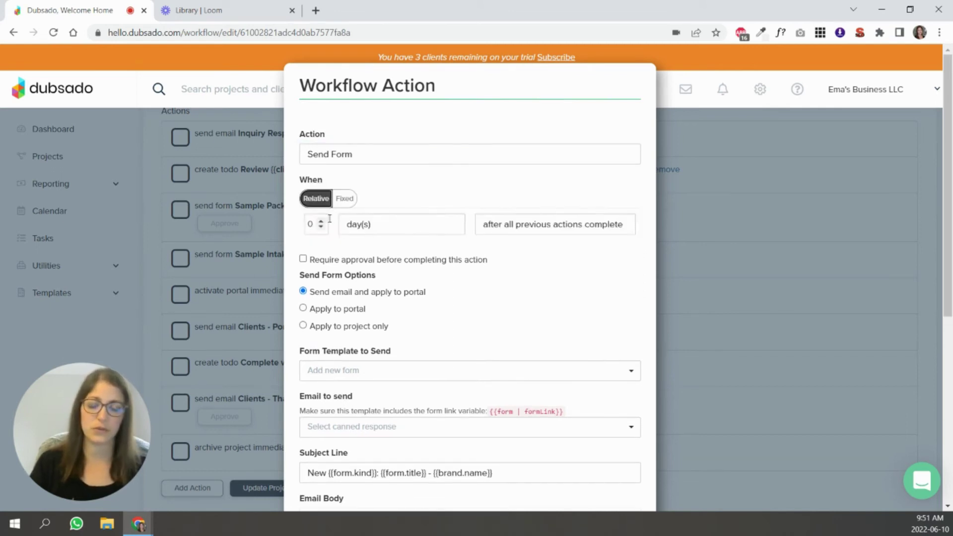
click(567, 226)
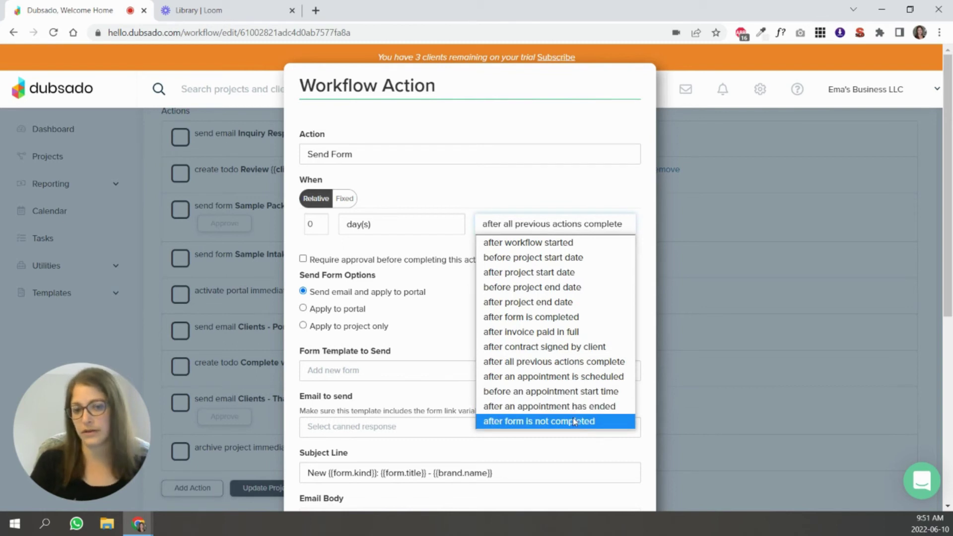
click(454, 342)
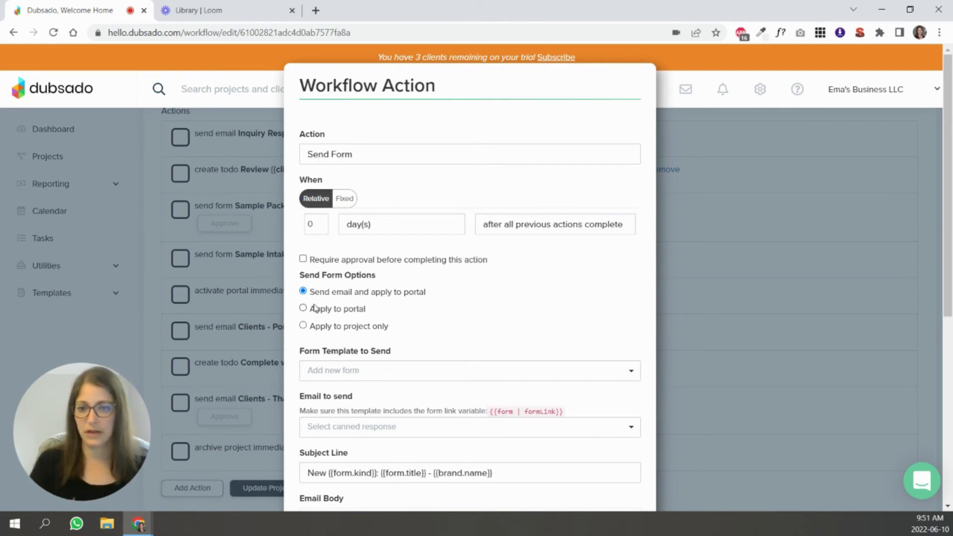
Choose Sample Intake Questionnaire as the form and Welcome! as the email.
click(344, 370)
scroll(606, 348, down, 2)
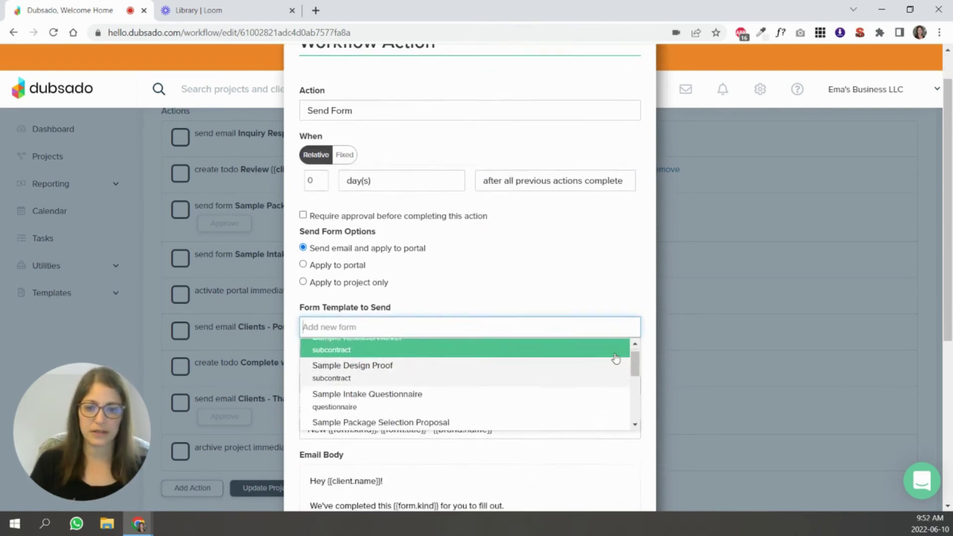
click(414, 398)
scroll(568, 304, down, 4)
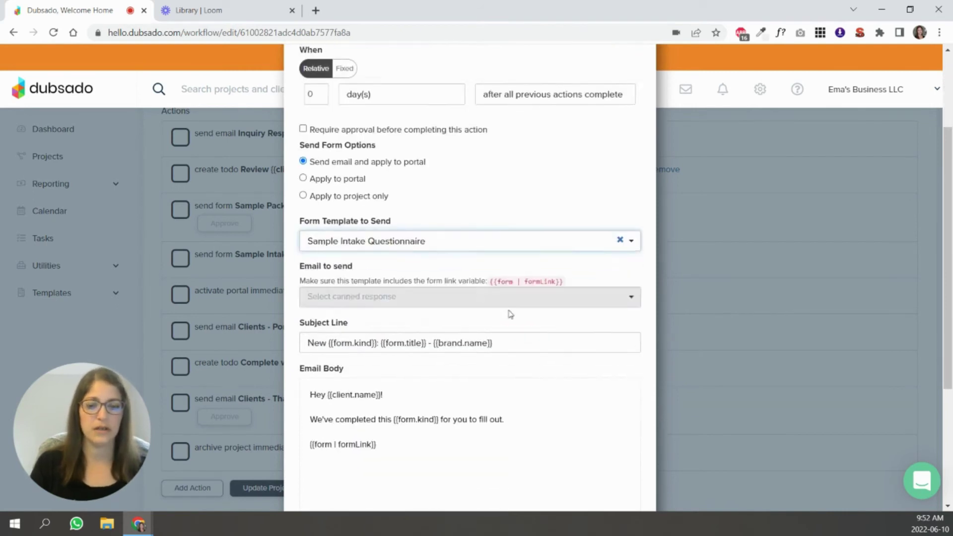
click(421, 204)
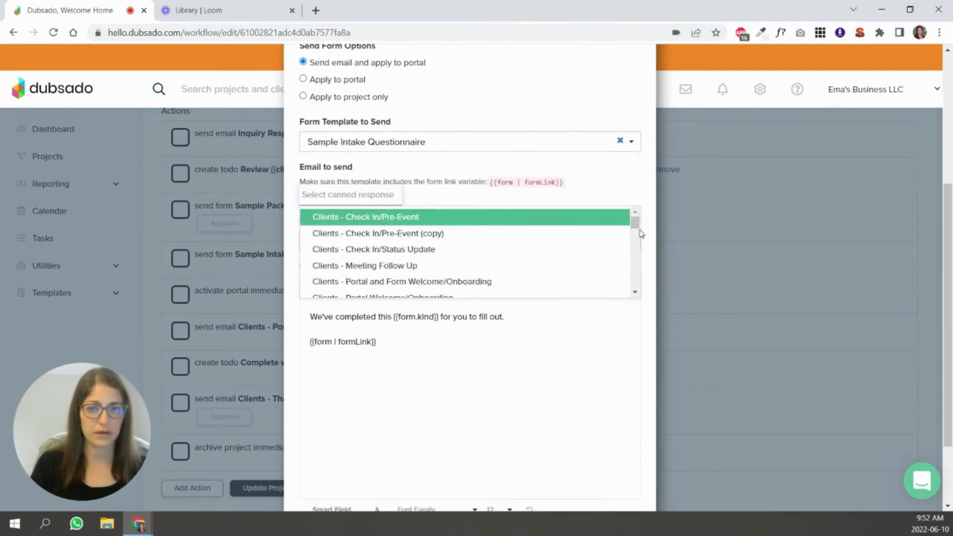
click(446, 300)
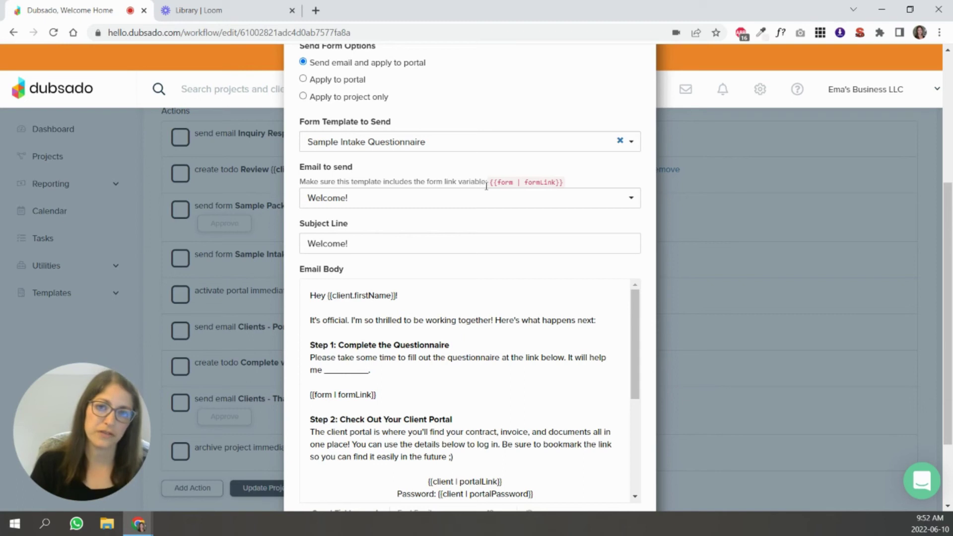
Check the Welcome! email body for the required form link smart field.
drag(490, 185, 564, 181)
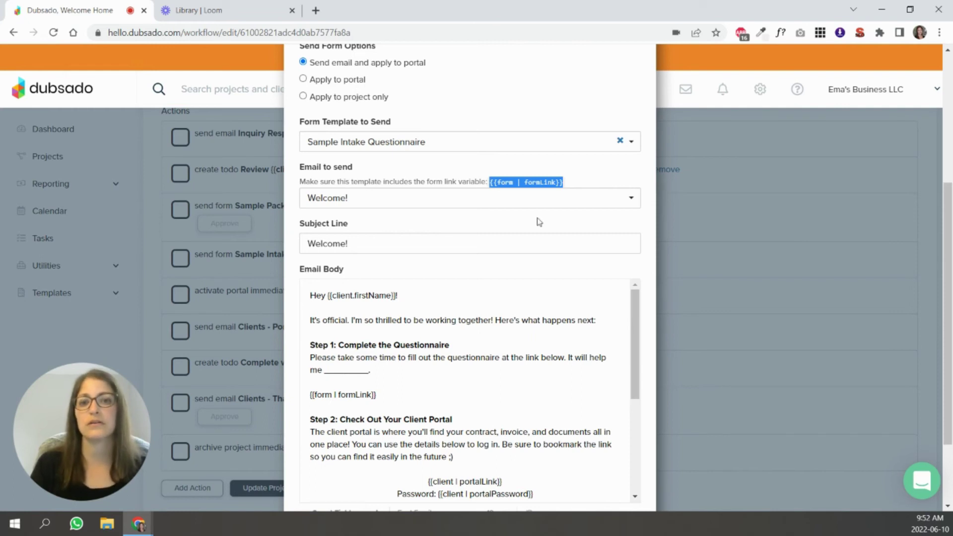
drag(489, 182, 572, 183)
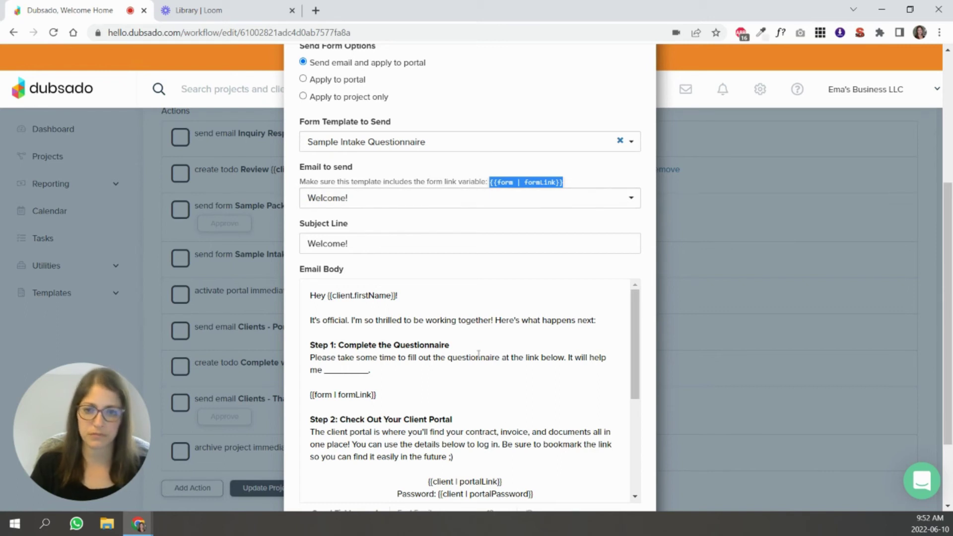
click(497, 346)
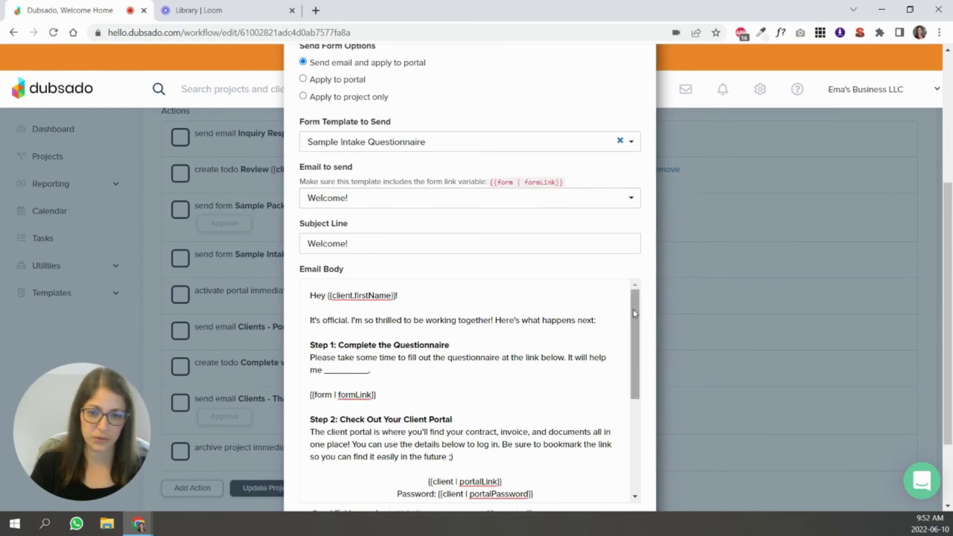
scroll(635, 313, down, 1)
drag(379, 380, 305, 380)
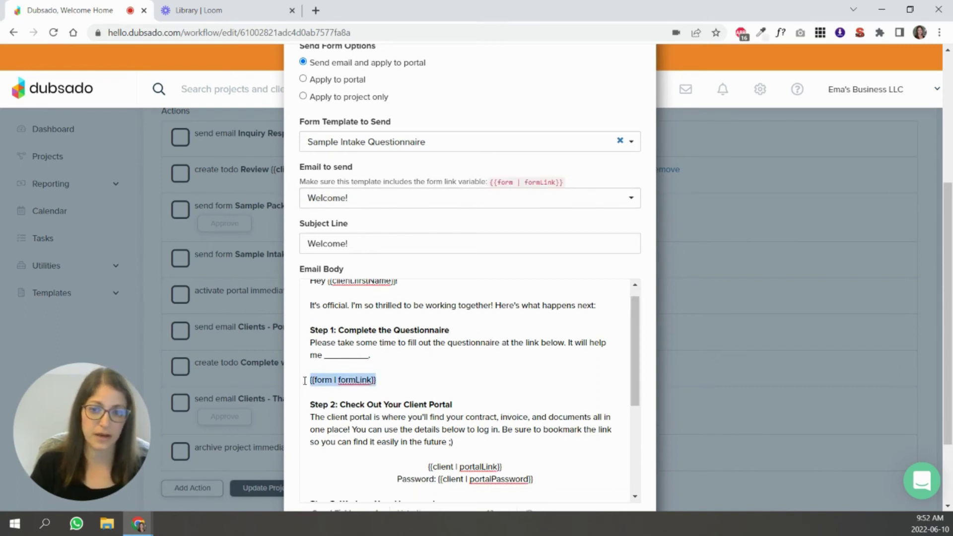
scroll(635, 342, down, 5)
drag(428, 356, 592, 369)
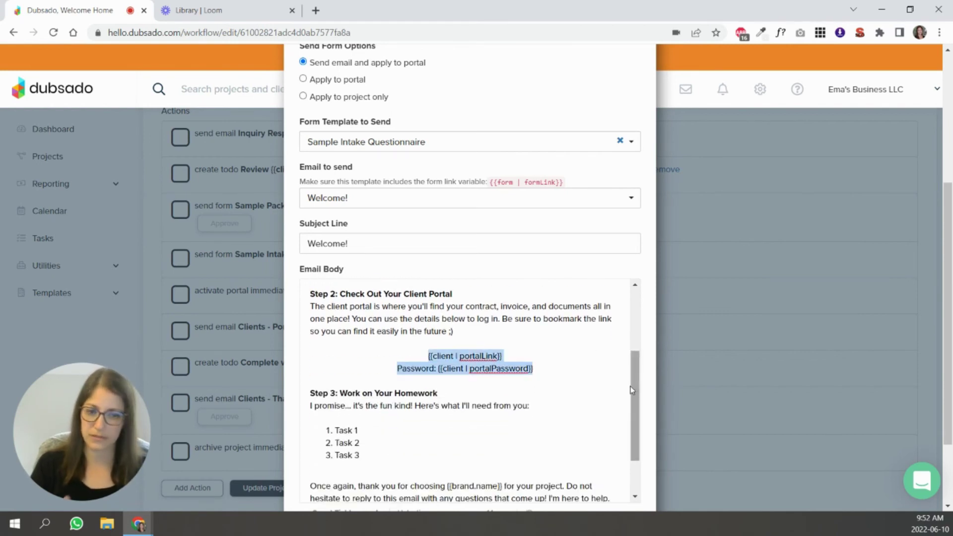
drag(634, 402, 634, 340)
drag(389, 370, 292, 378)
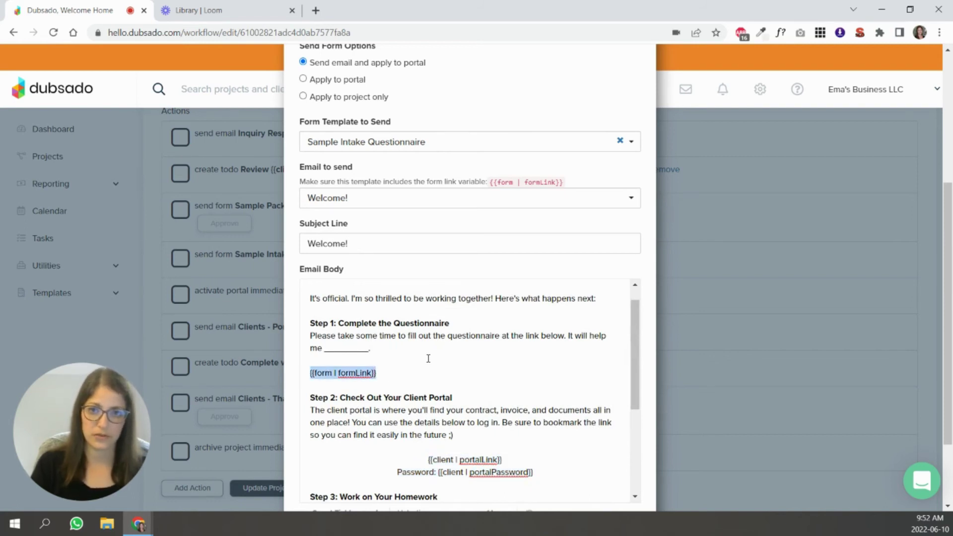
scroll(432, 357, up, 5)
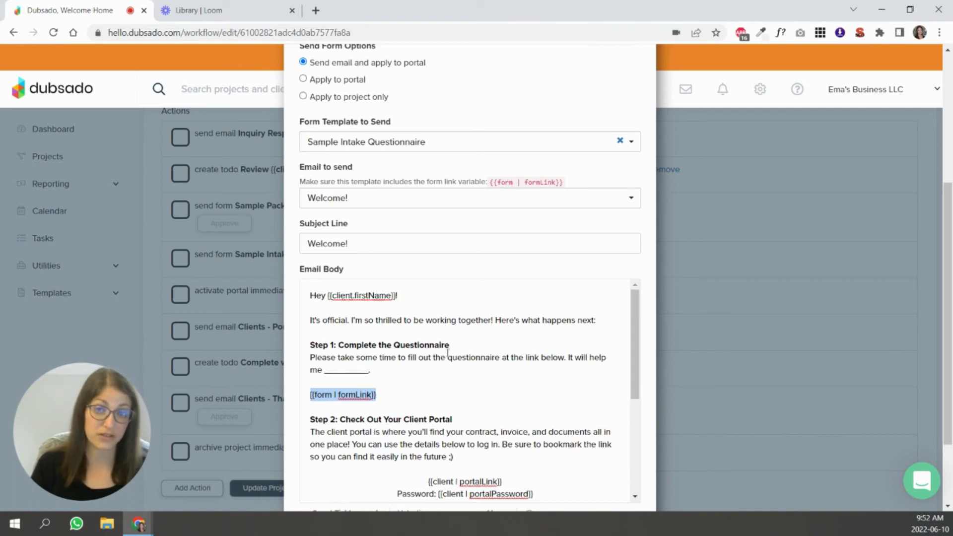
scroll(523, 325, down, 5)
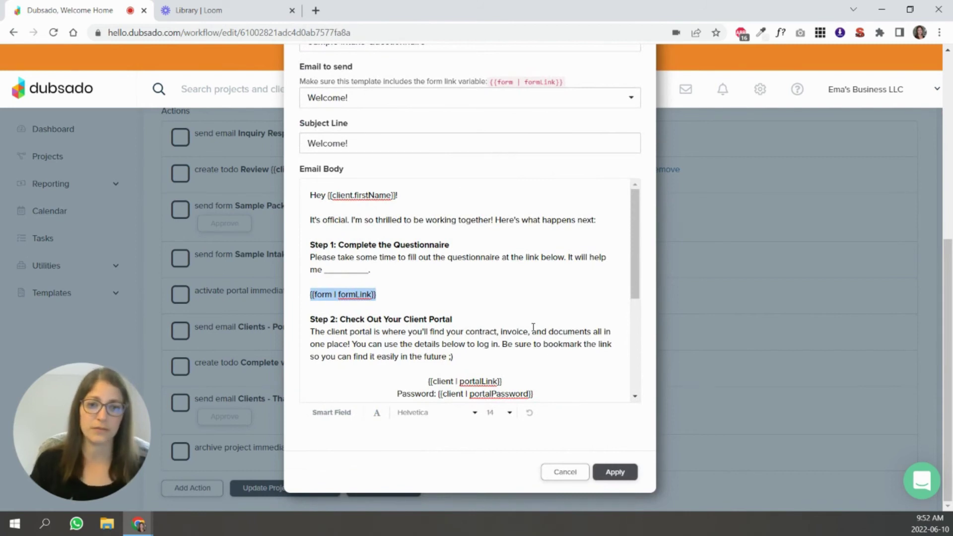
Apply the Send Form action and add a new Send Appointment Scheduler action.
click(621, 472)
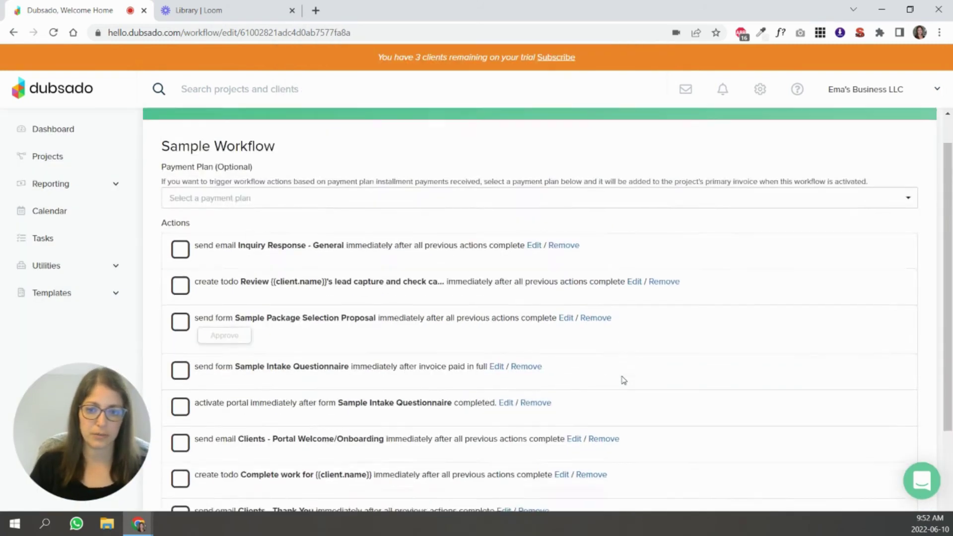
scroll(623, 380, down, 3)
click(199, 491)
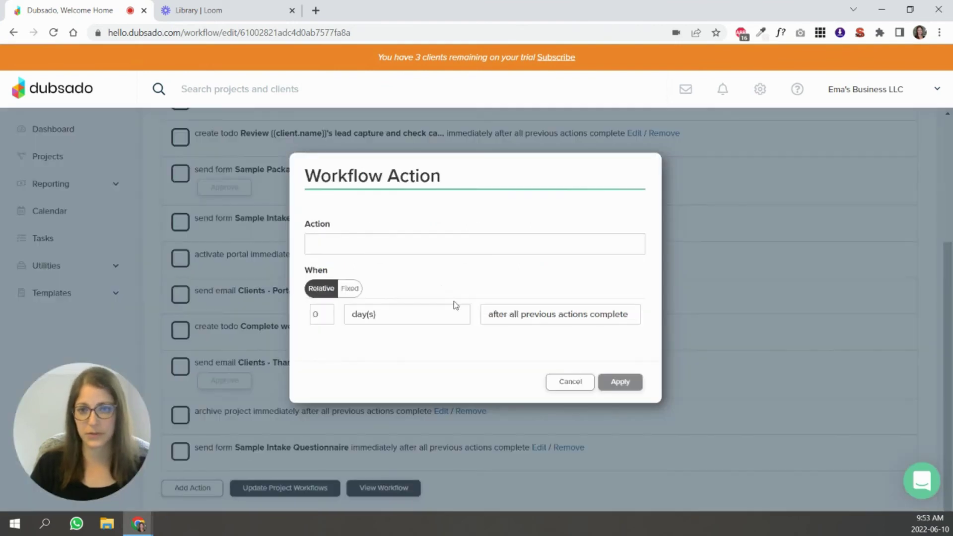
click(428, 249)
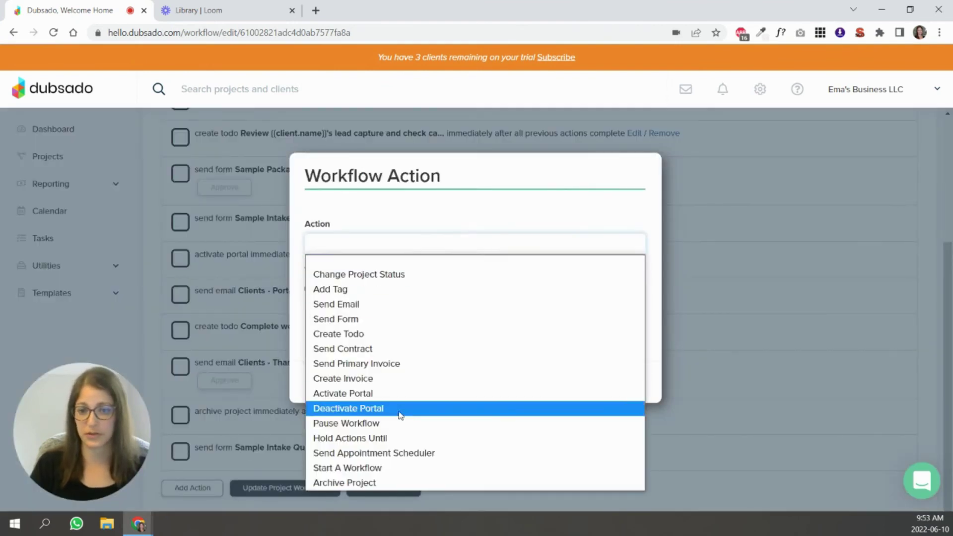
click(397, 453)
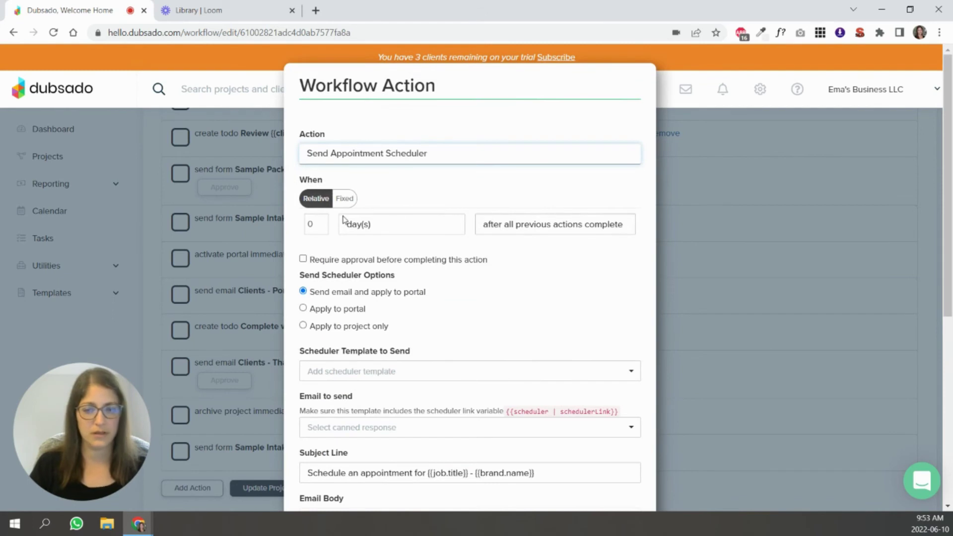
Choose the Discovery Call scheduler and the Let's chat! canned email.
click(394, 371)
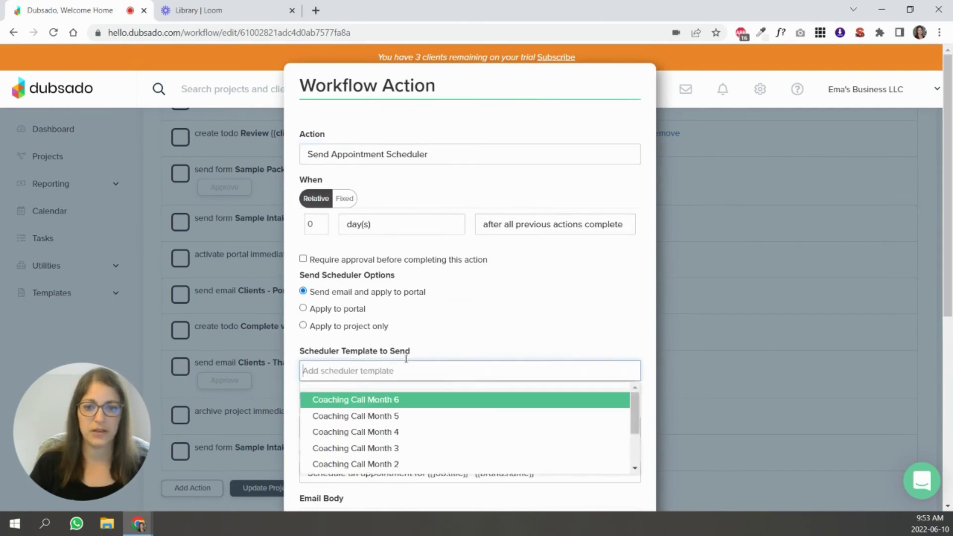
scroll(597, 453, down, 3)
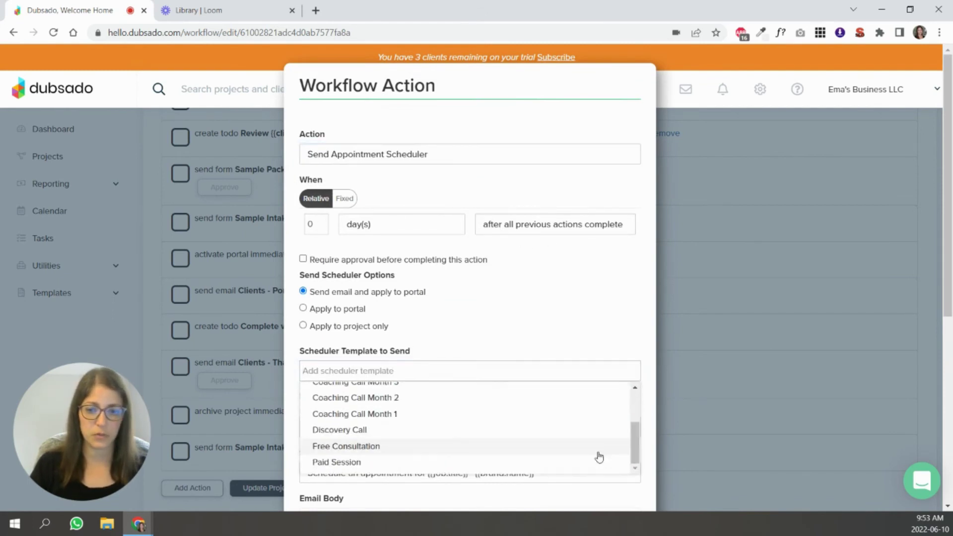
click(410, 432)
scroll(404, 305, down, 5)
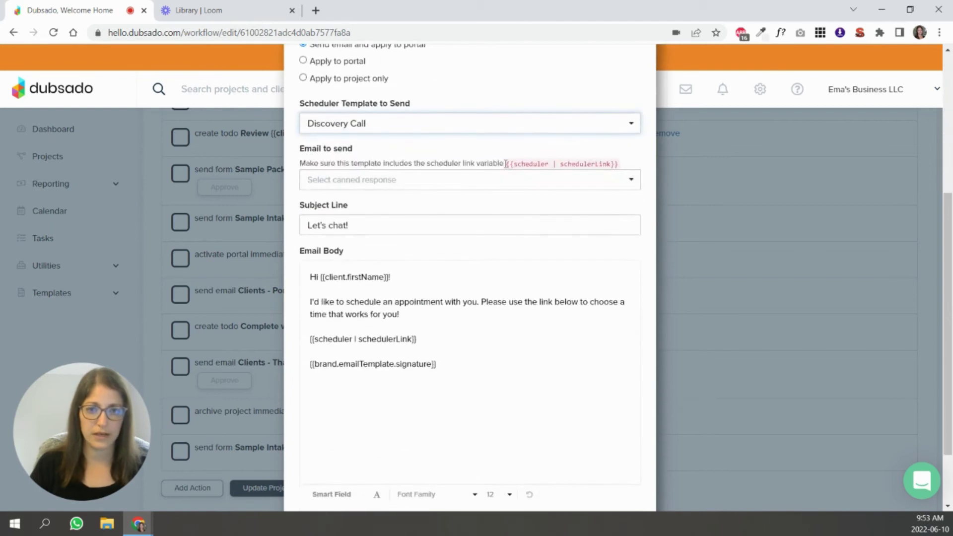
drag(507, 163, 618, 163)
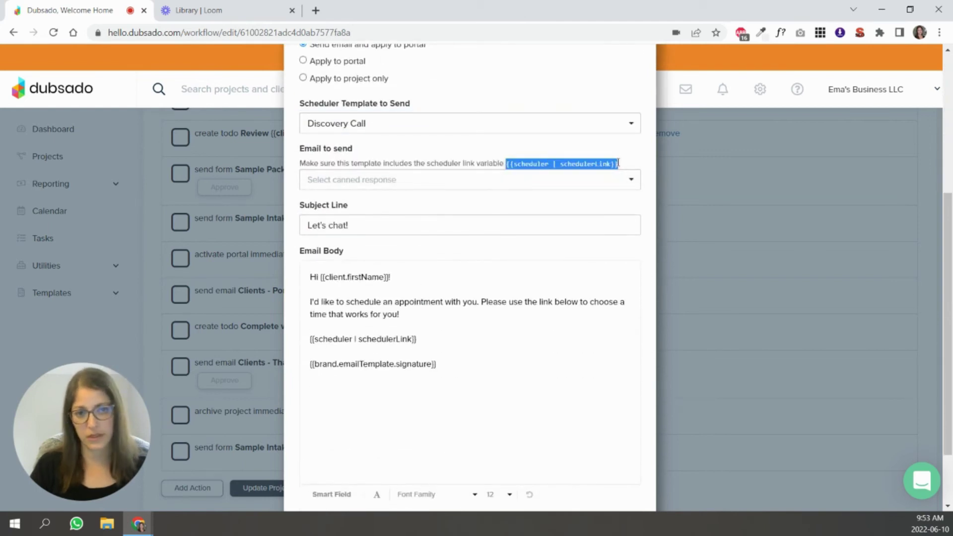
click(438, 183)
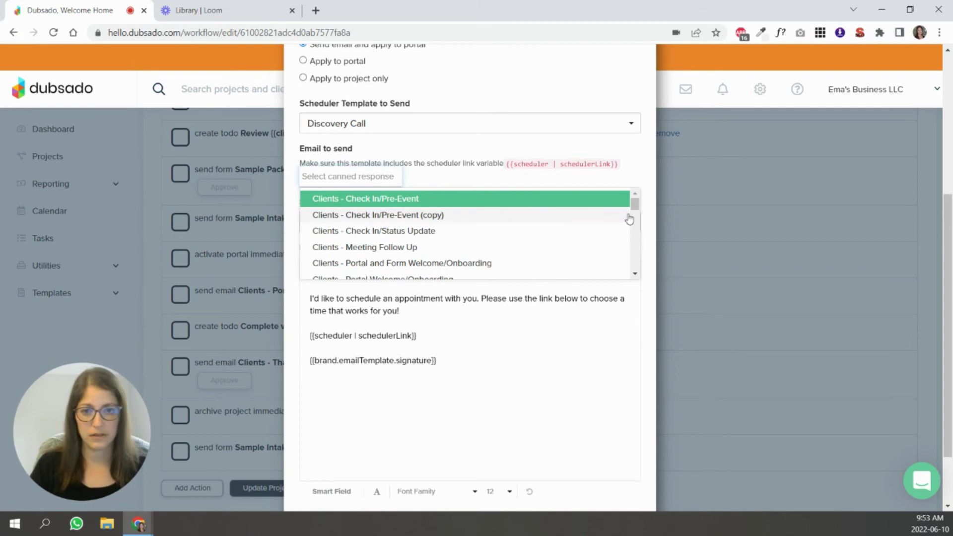
drag(635, 211, 636, 271)
click(595, 270)
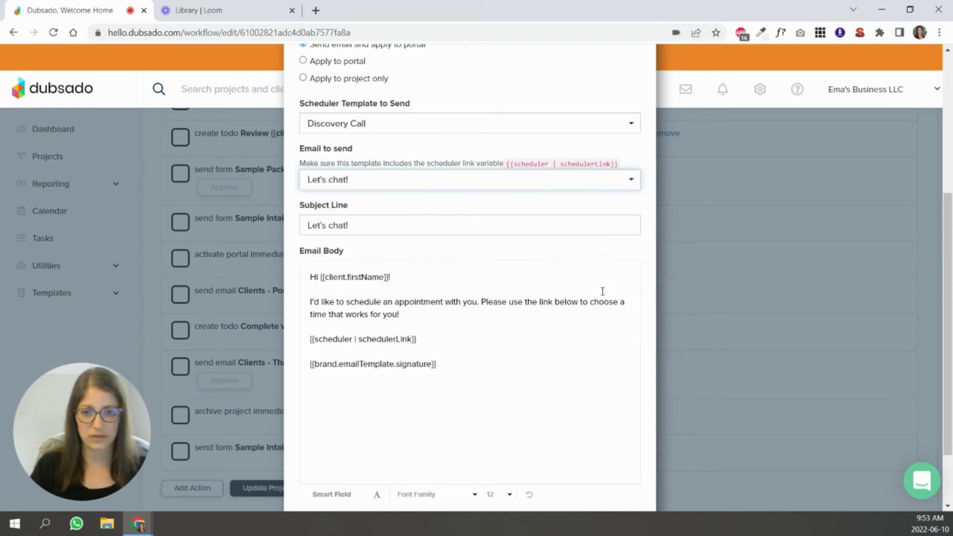
Verify the scheduler link in the Let's chat! body and apply the scheduler action.
click(475, 364)
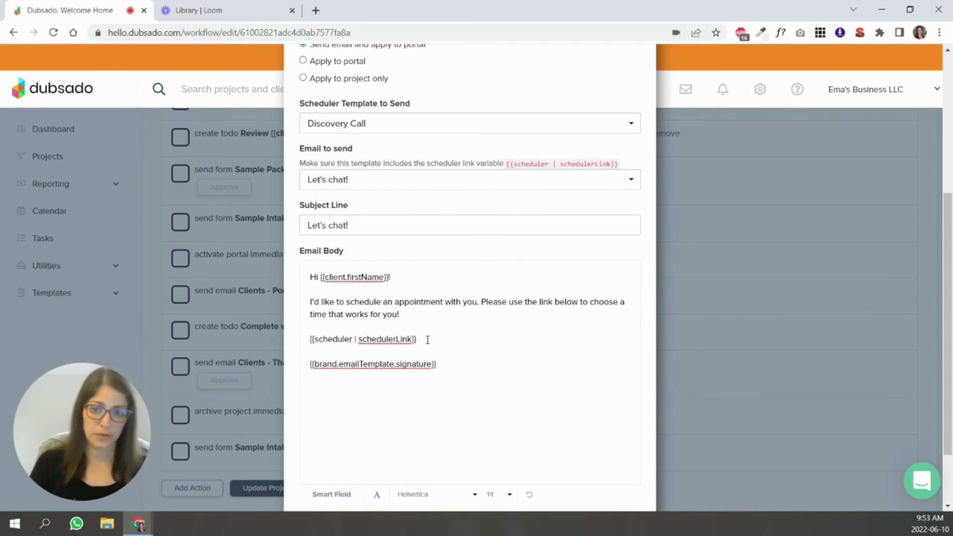
drag(427, 339, 312, 339)
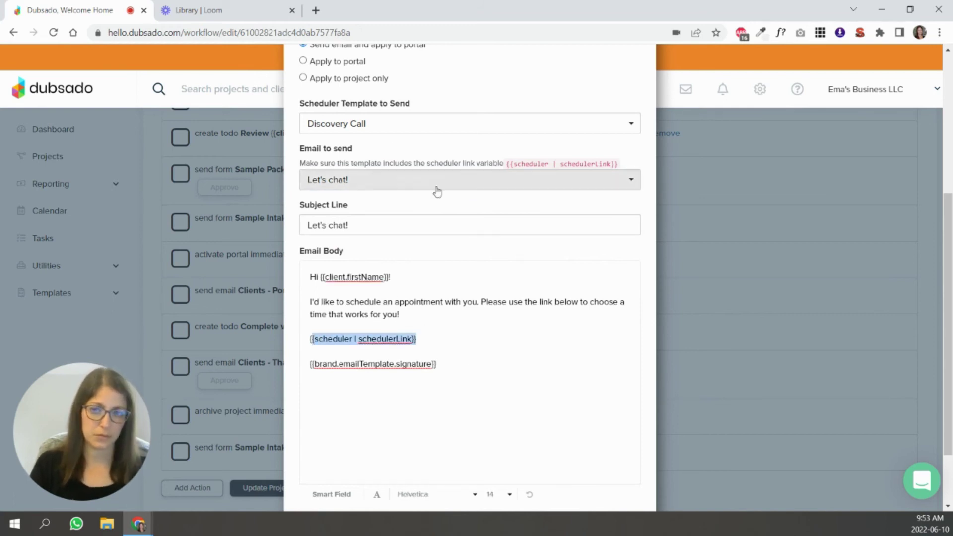
click(427, 342)
drag(434, 344, 298, 339)
scroll(409, 339, down, 2)
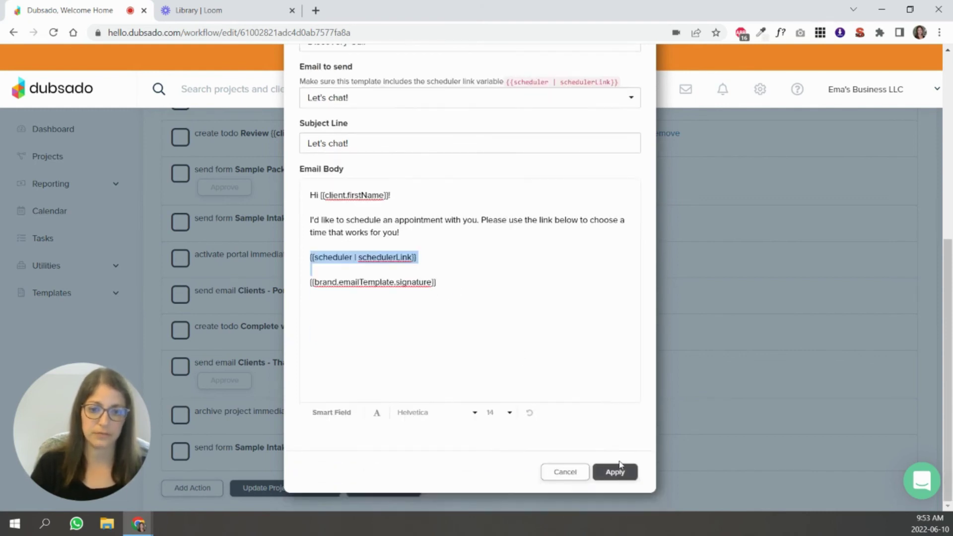
click(615, 470)
scroll(653, 414, down, 3)
scroll(653, 414, down, 2)
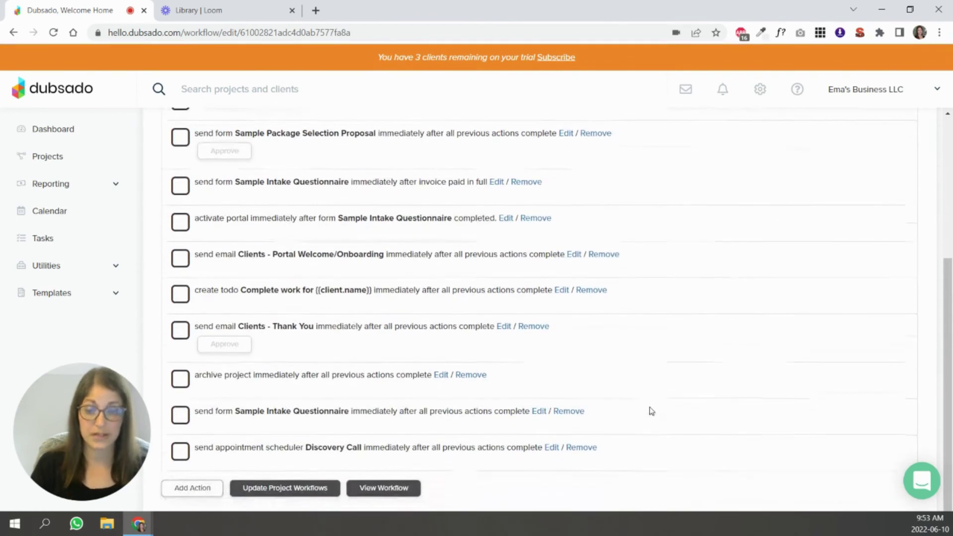
Open the Sample Job Name project and add the Coaching Intake Questionnaire from its Forms tab.
click(40, 161)
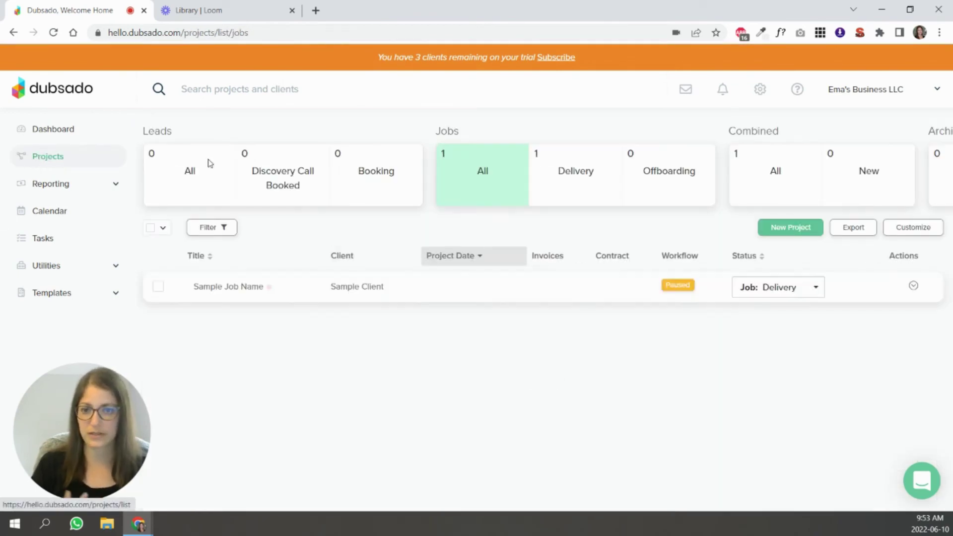
click(212, 296)
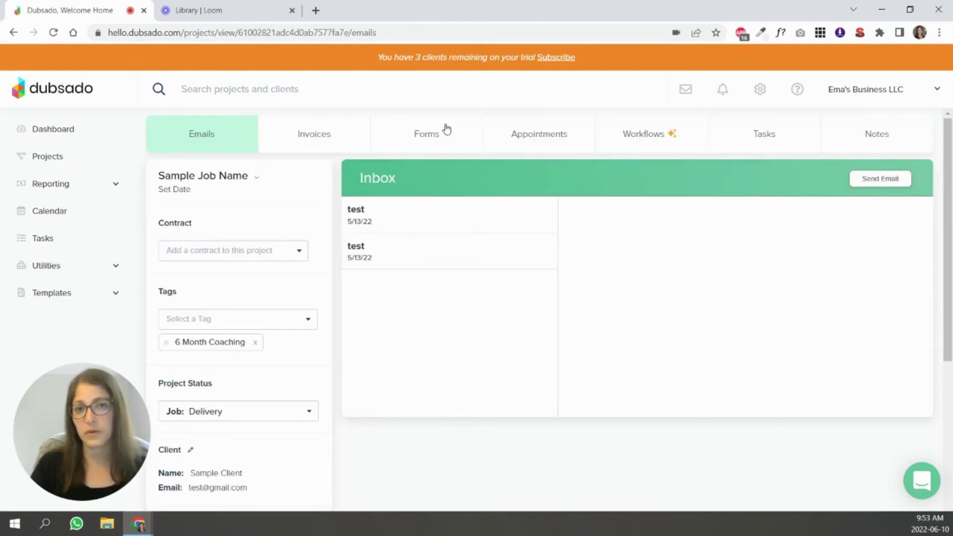
click(441, 135)
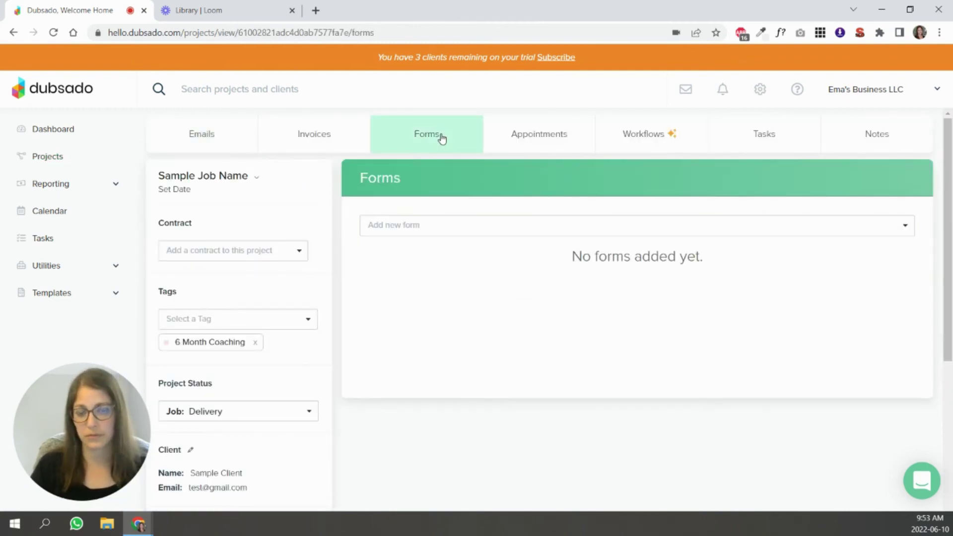
click(472, 222)
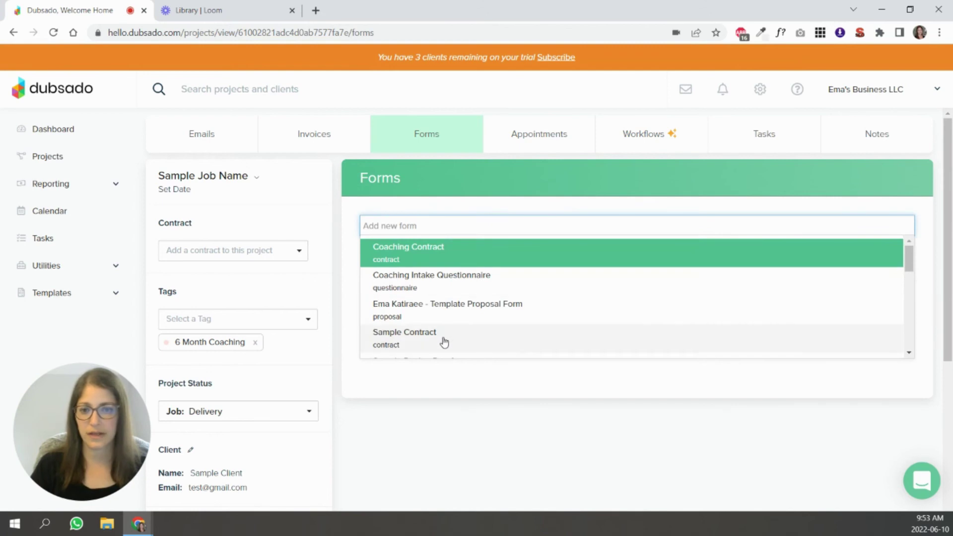
click(435, 284)
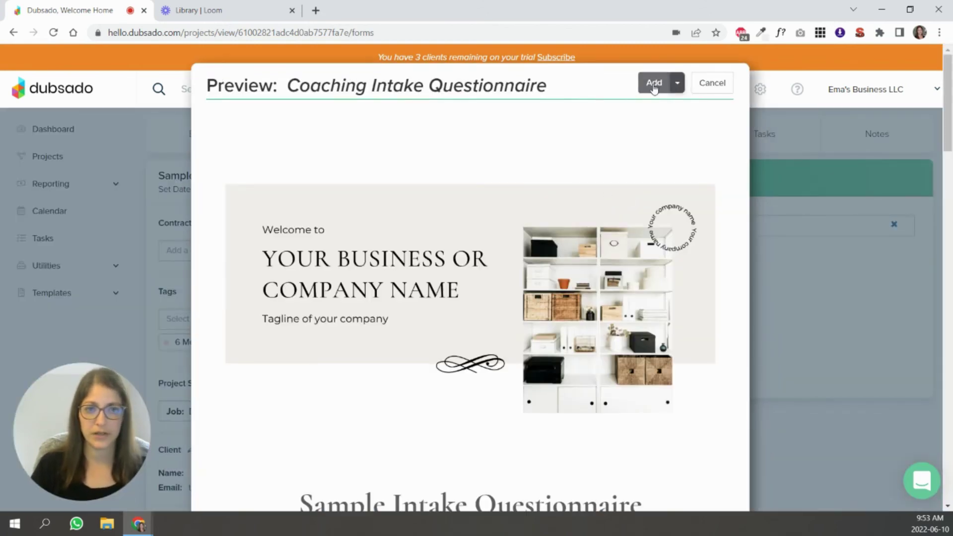
click(654, 83)
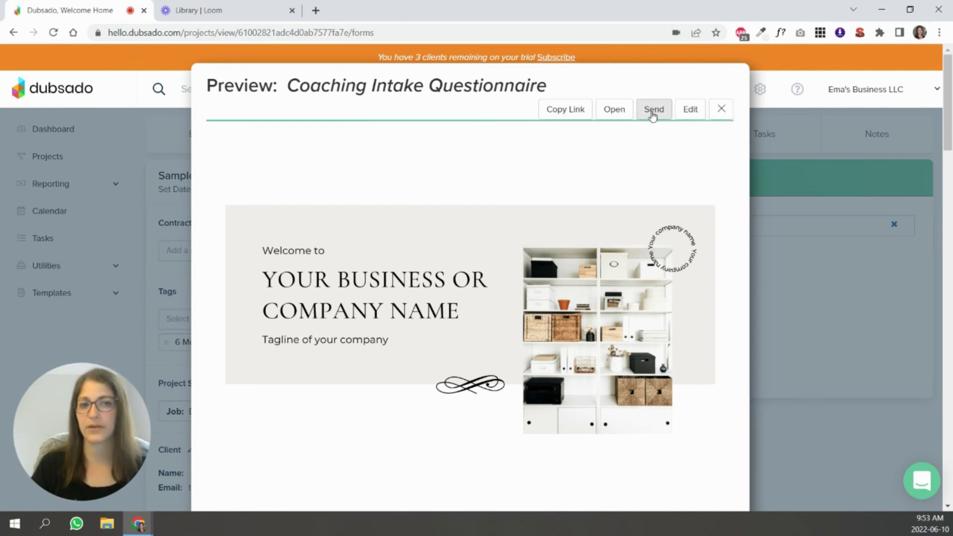
click(652, 109)
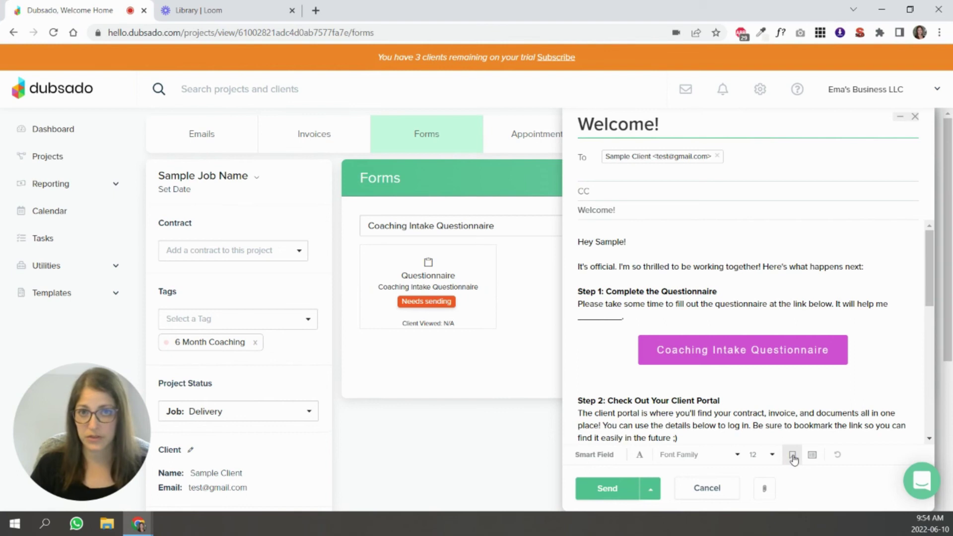
Fill the questionnaire email with the Clients - Send Proposal saved reply.
click(792, 455)
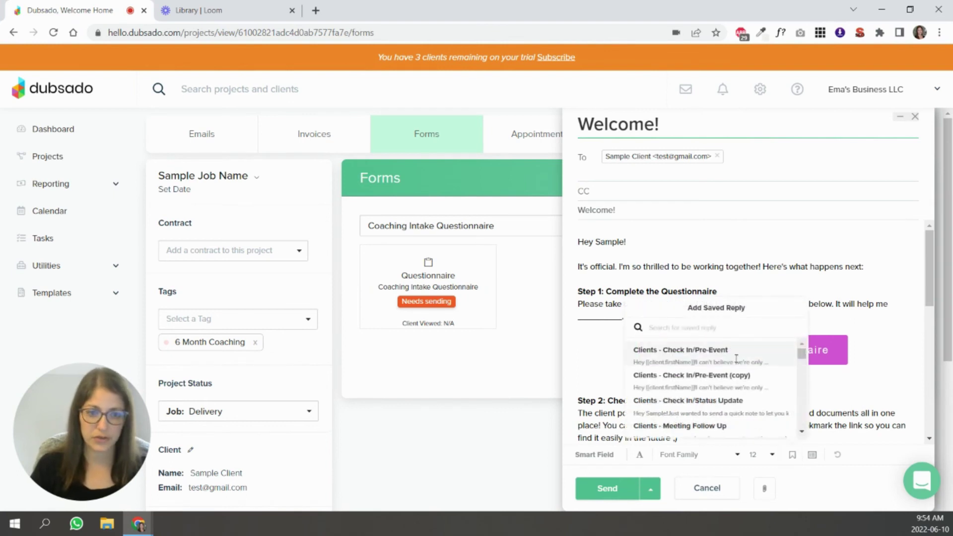
drag(802, 356, 805, 364)
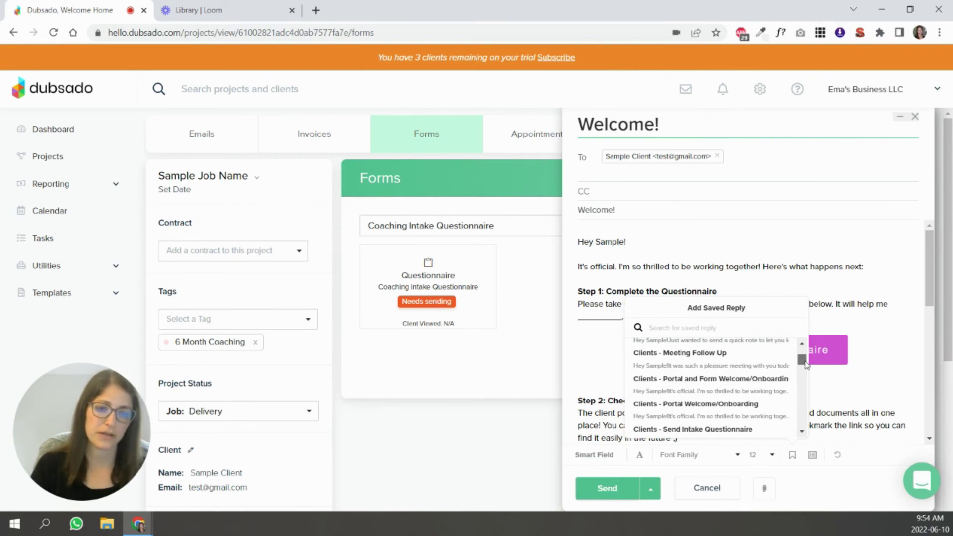
drag(805, 364, 804, 369)
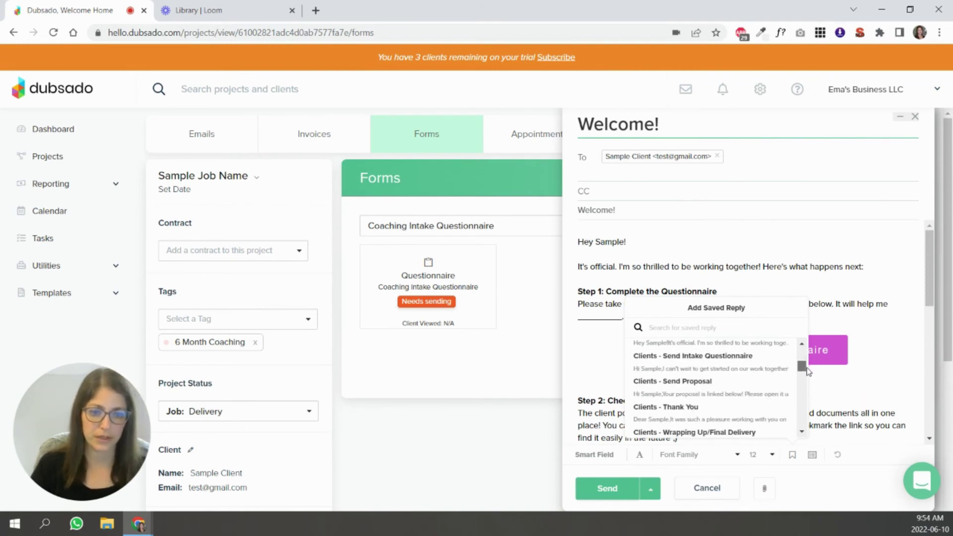
click(733, 387)
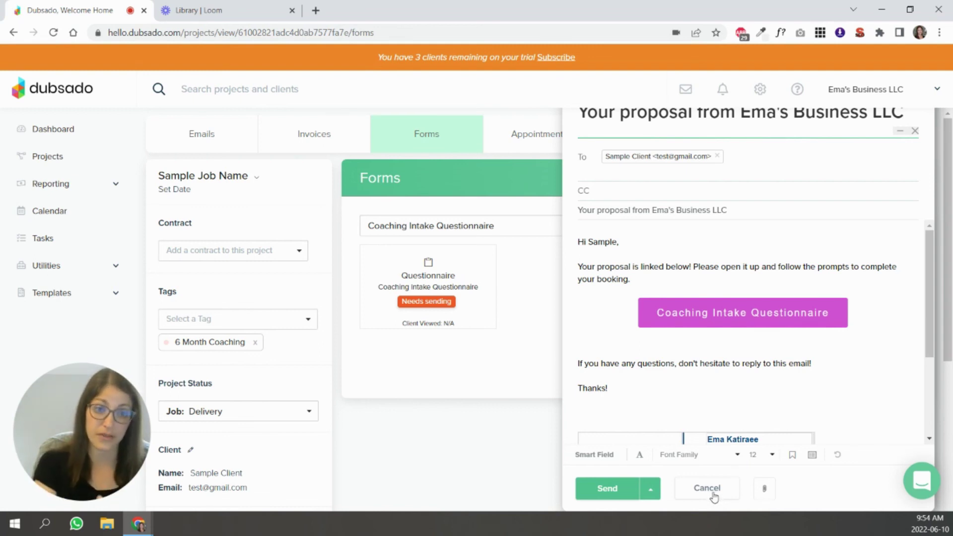
Discard the questionnaire email and add the Discovery Call scheduler template under Appointments.
click(706, 487)
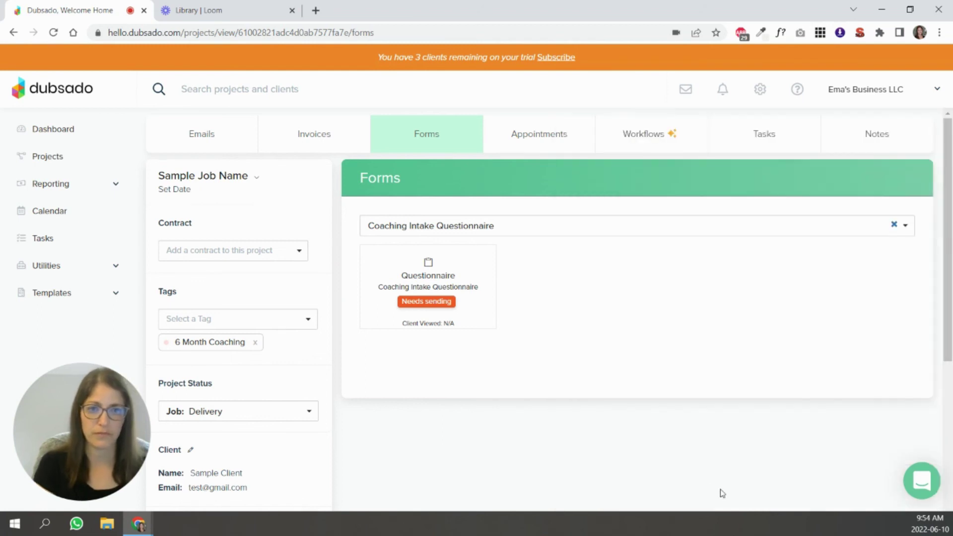
click(561, 148)
click(851, 184)
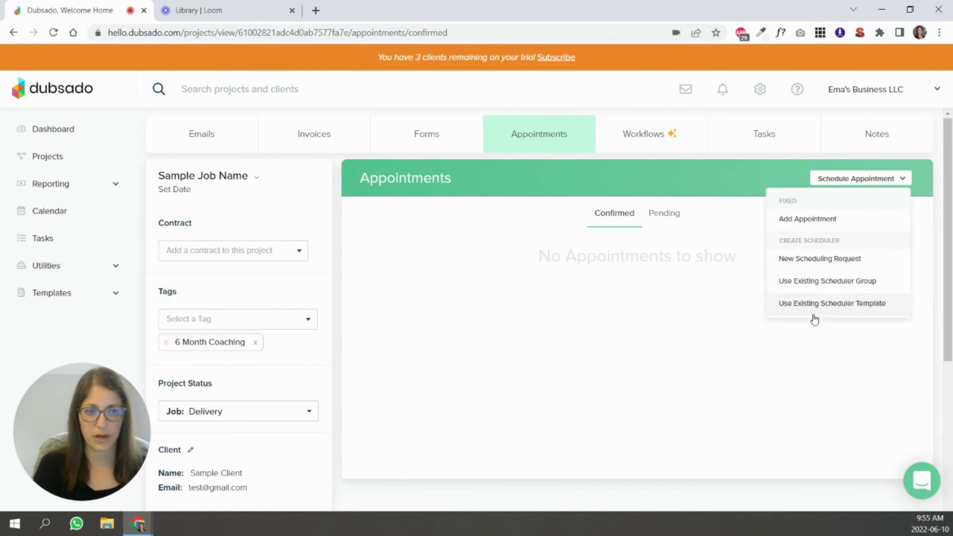
click(850, 304)
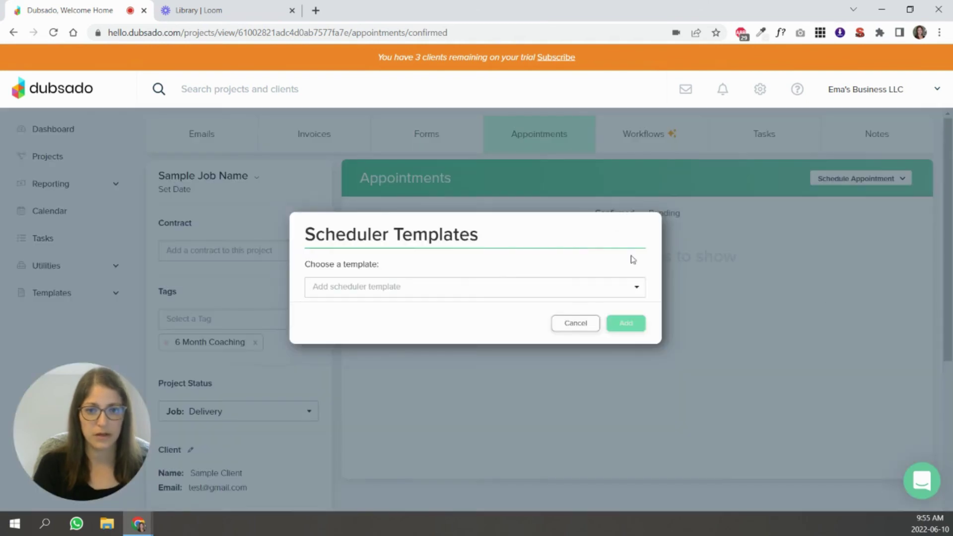
click(438, 291)
scroll(341, 408, down, 2)
click(383, 380)
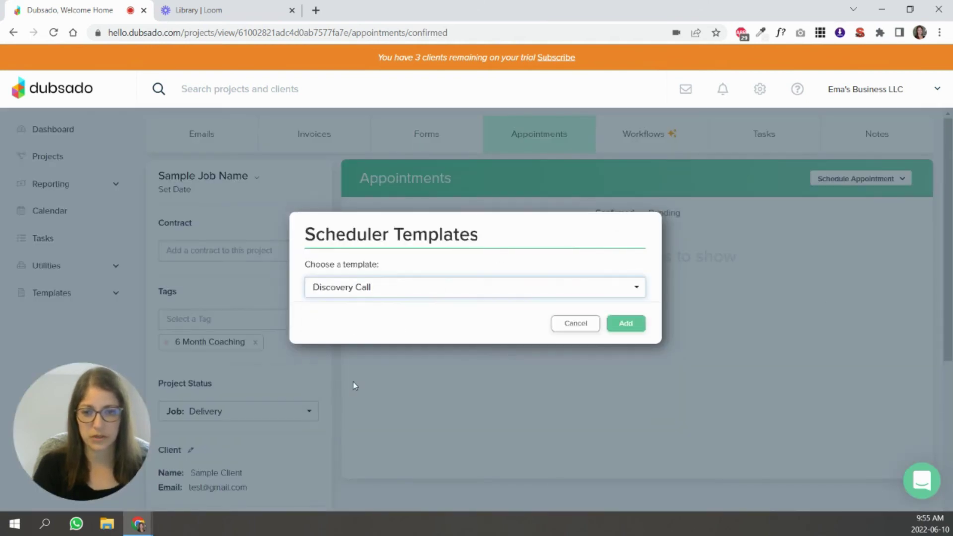
click(627, 324)
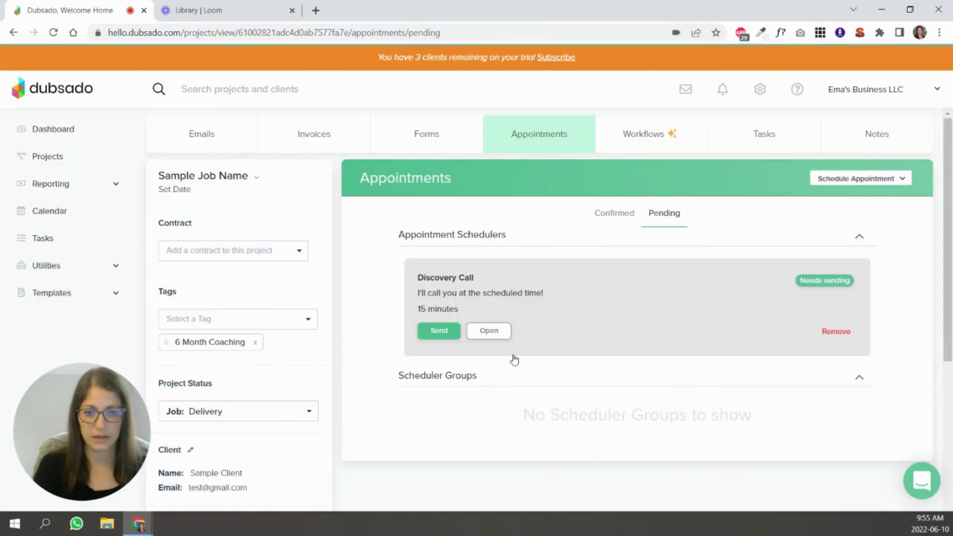
Draft the Discovery Call email, check its Schedule Appointment booking page in a new tab, then discard it.
click(439, 331)
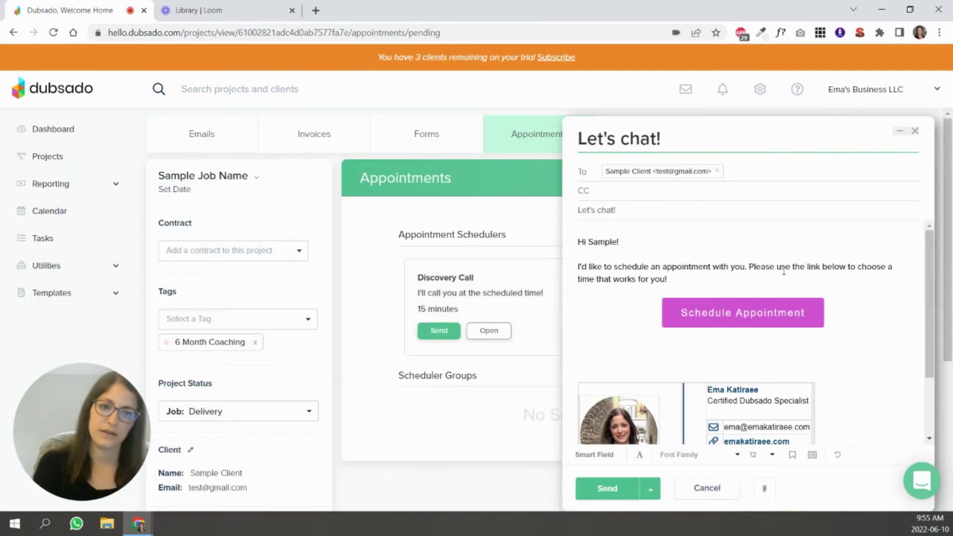
click(792, 454)
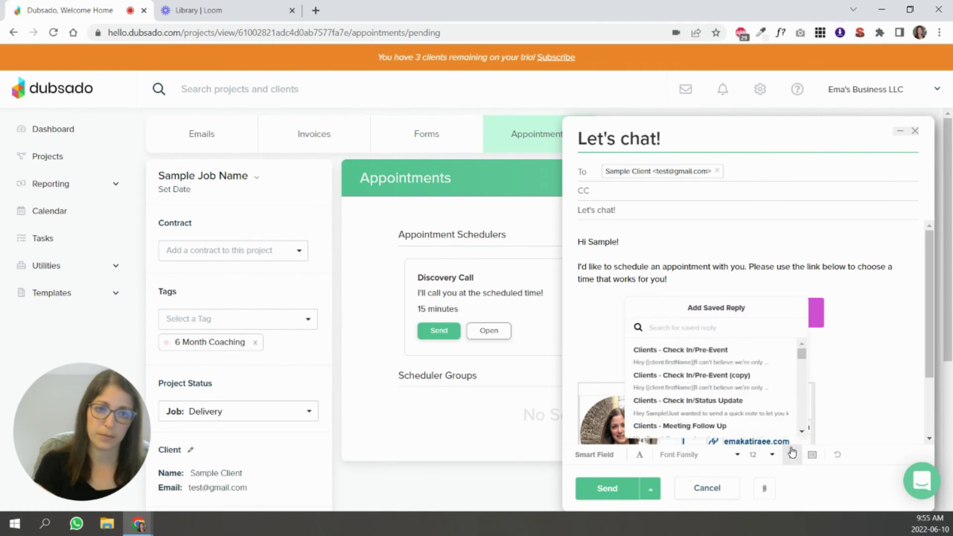
click(793, 282)
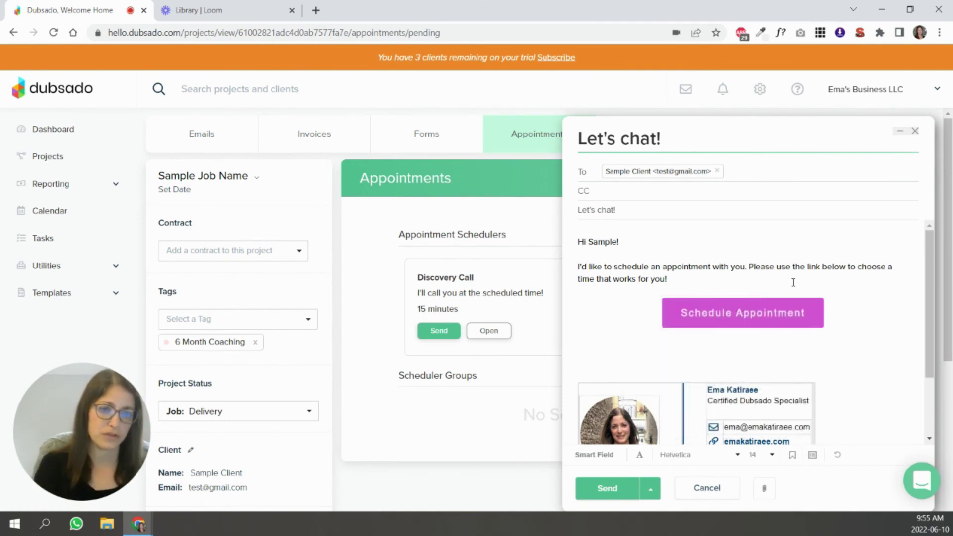
click(712, 312)
click(712, 332)
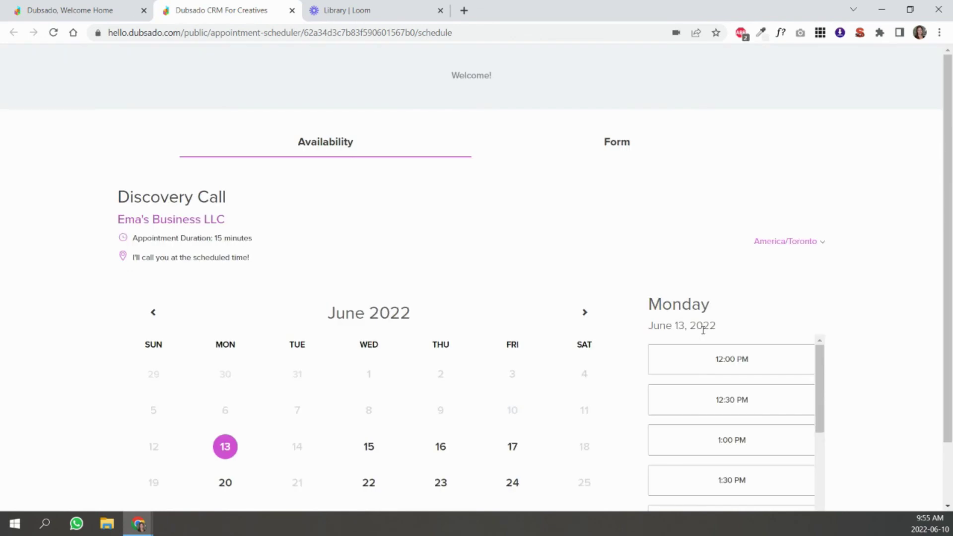
key(ctrl+w)
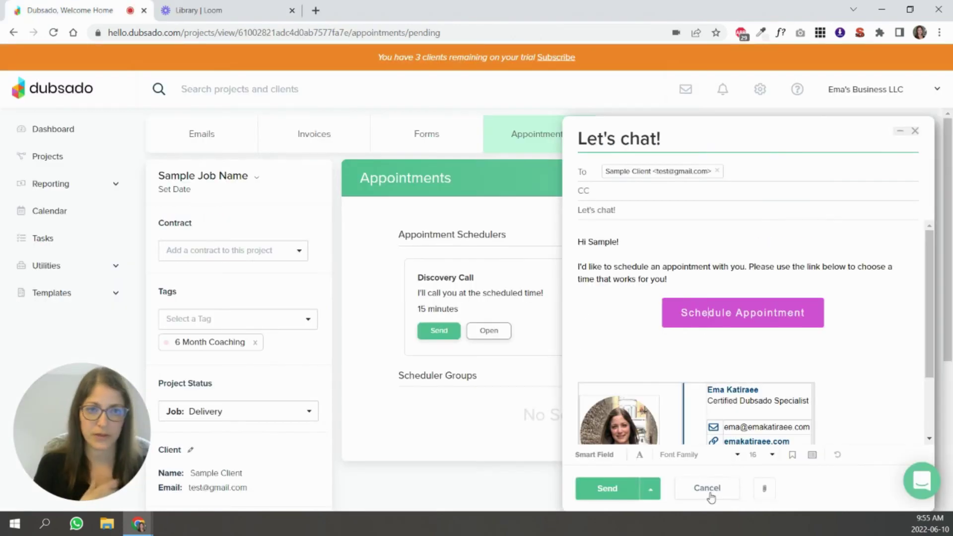
click(706, 492)
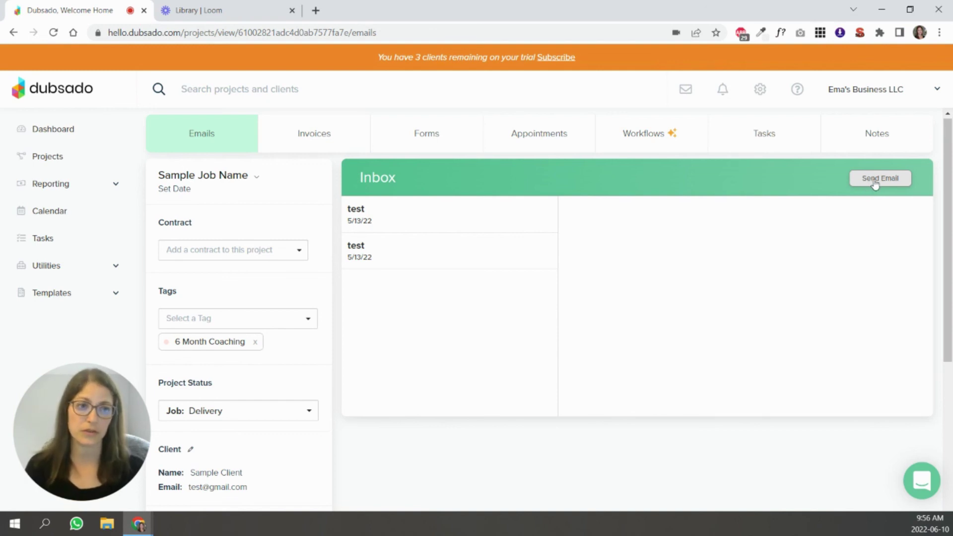
Compose a new email to the sample client from the Sample Job Name Emails tab.
click(875, 183)
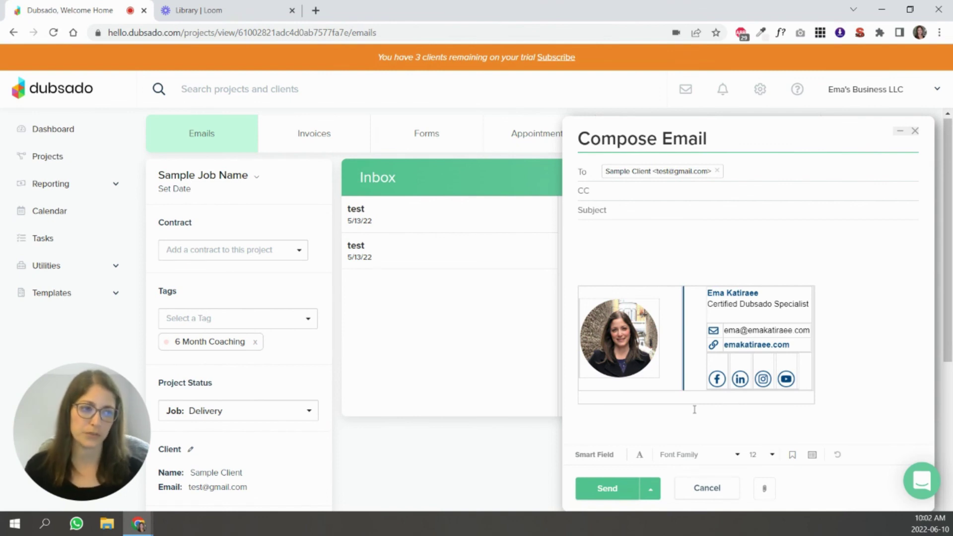
Dismiss the Compose Email panel with Escape, leaving the blank draft unsent.
key(Escape)
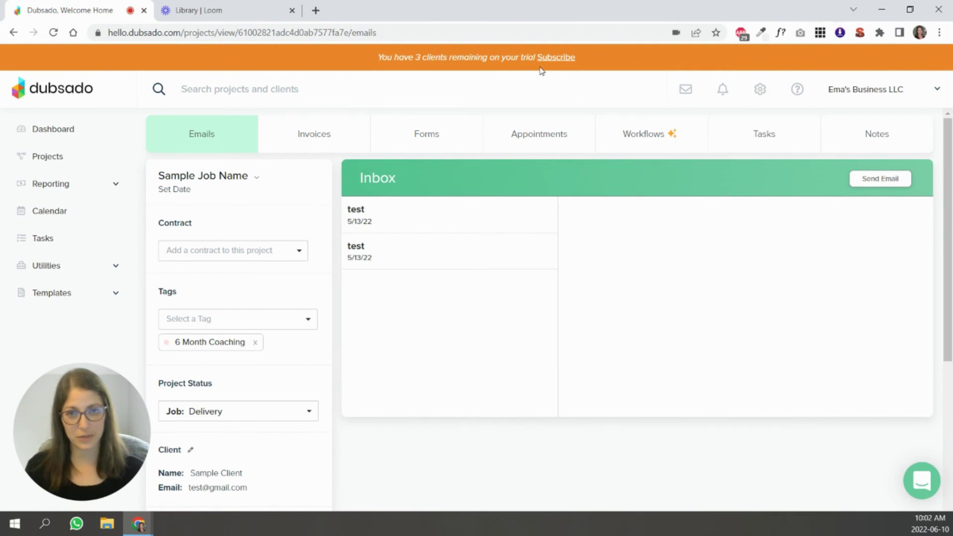